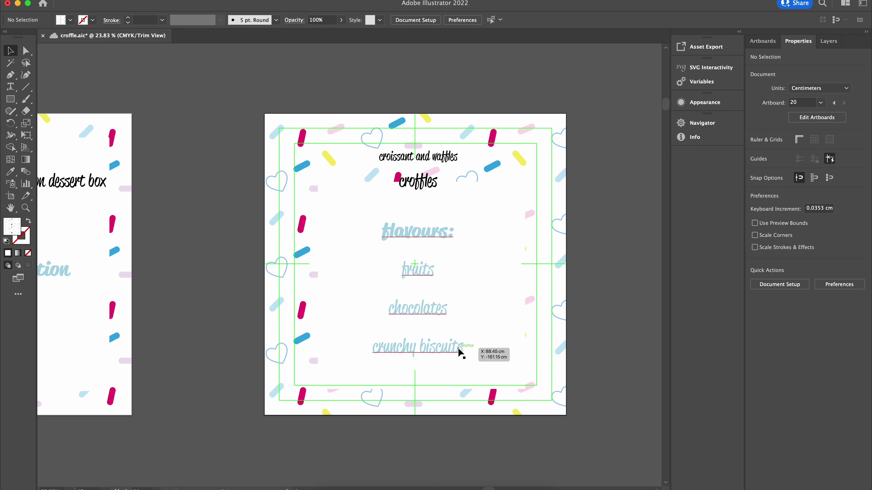
Step: Scroll the canvas left until the Frist Birthday Celebration artboard is in view
{"action": "scroll", "coordinate": [490, 438], "scroll_direction": "left", "scroll_amount": 10}
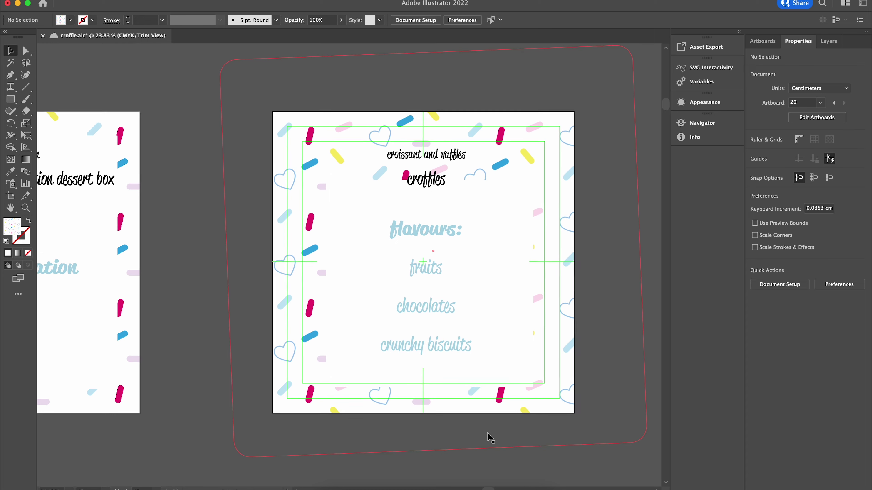
Step: Scroll a little further left and save croffle.aic
{"action": "scroll", "coordinate": [490, 438], "scroll_direction": "left", "scroll_amount": 3}
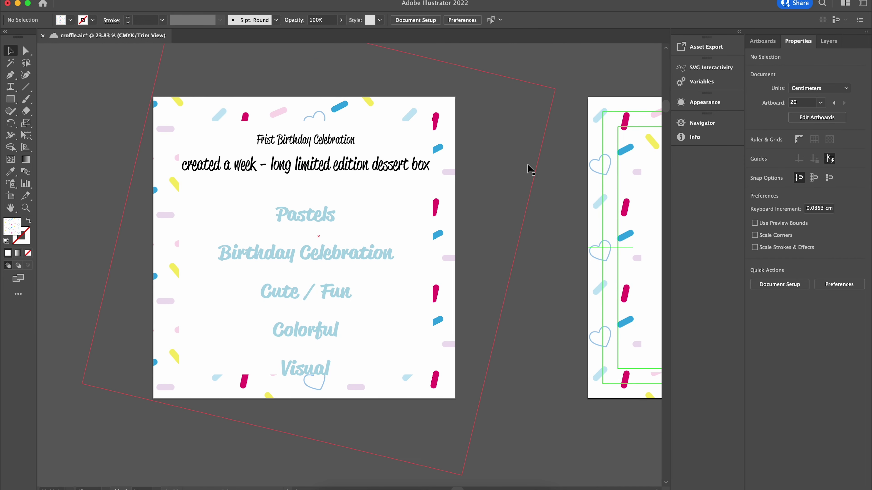
{"action": "key", "text": "super+s"}
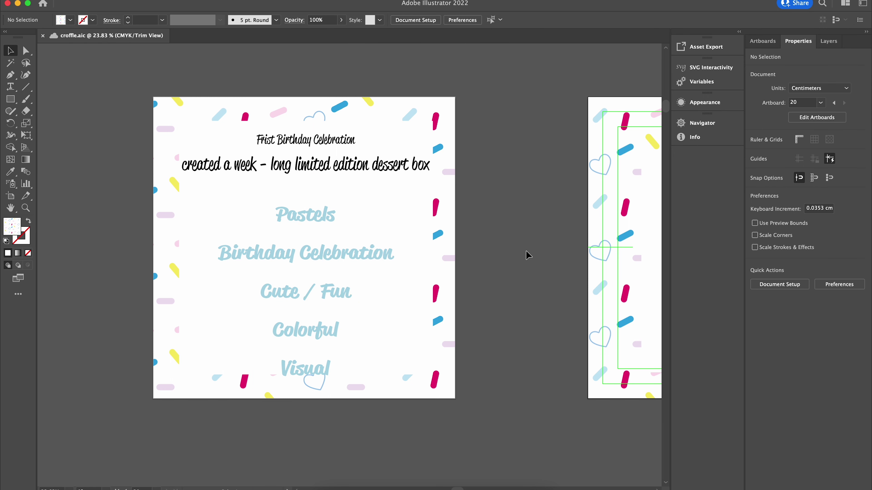
Step: In the browser, search Behance for 'colorful pa' packaging projects
{"action": "key", "text": "super+Tab"}
{"action": "left_click", "coordinate": [445, 45]}
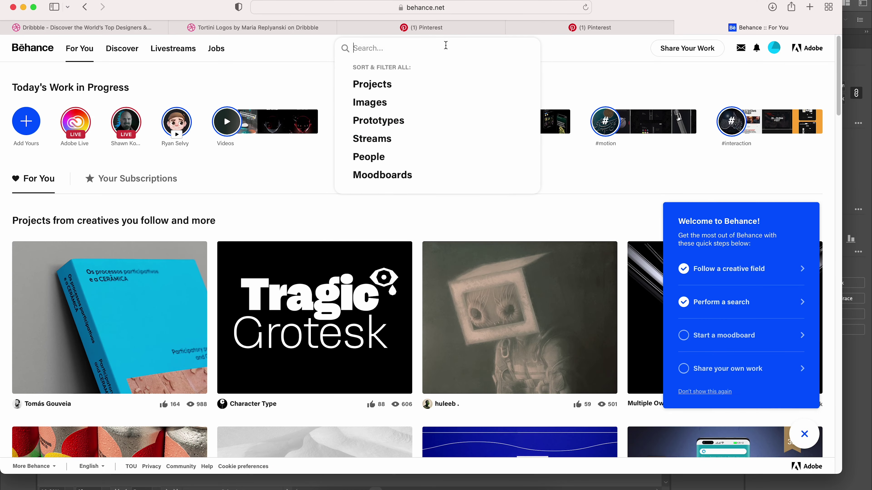
{"action": "type", "text": "colorfu"}
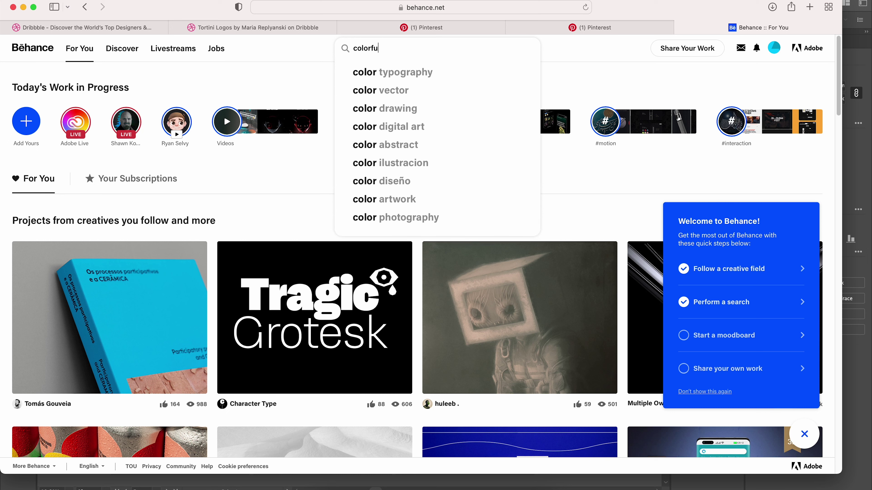
{"action": "type", "text": "l pack"}
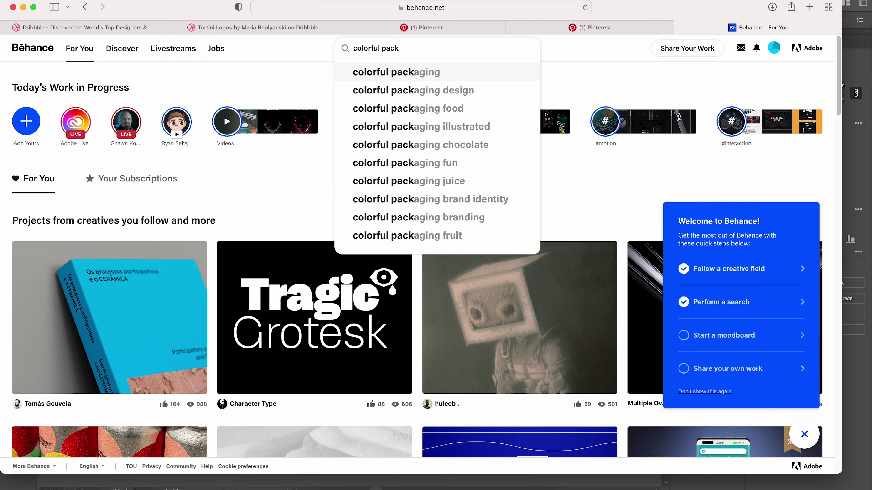
{"action": "key", "text": "Return"}
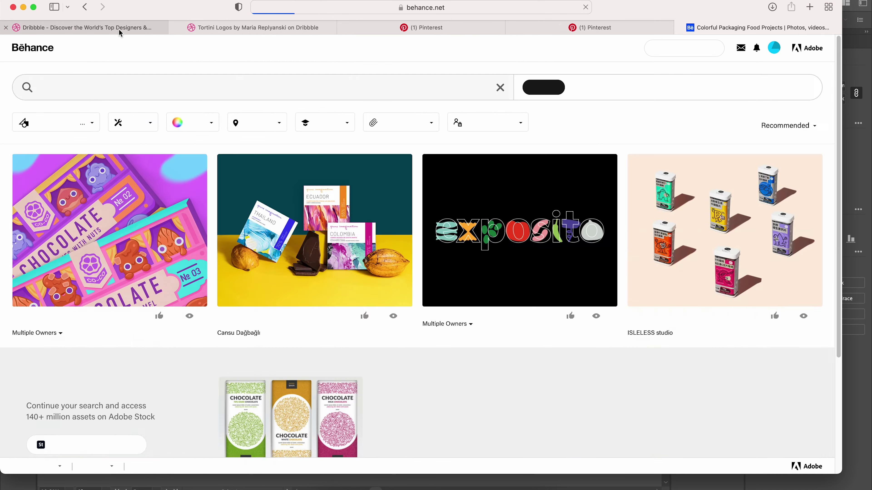
Step: Open the I Dew Care and eyes cream Pinterest pins in new tabs
{"action": "left_click", "coordinate": [119, 29]}
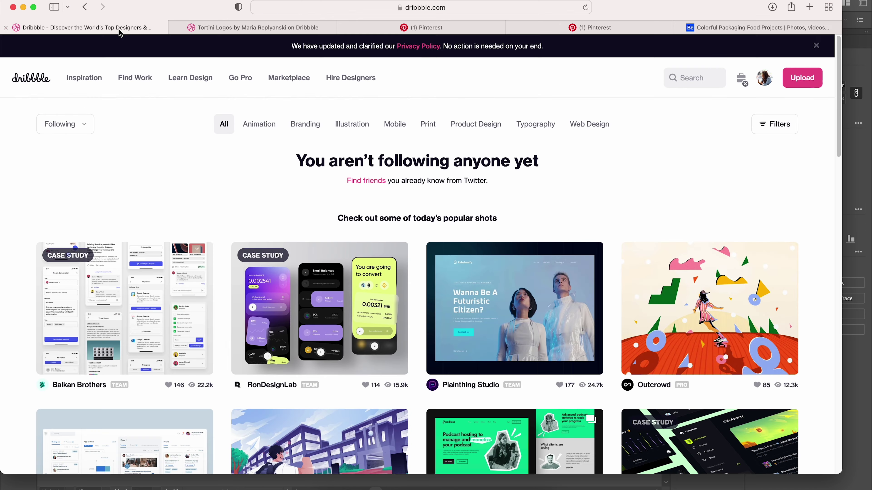
{"action": "left_click", "coordinate": [352, 27]}
{"action": "scroll", "coordinate": [396, 309], "scroll_direction": "down", "scroll_amount": 10}
{"action": "scroll", "coordinate": [734, 198], "scroll_direction": "up", "scroll_amount": 3}
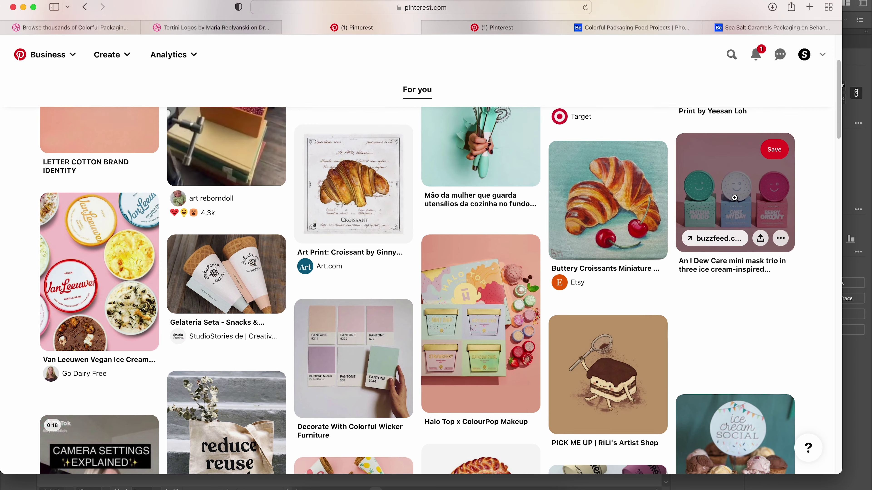
{"action": "right_click", "coordinate": [732, 177]}
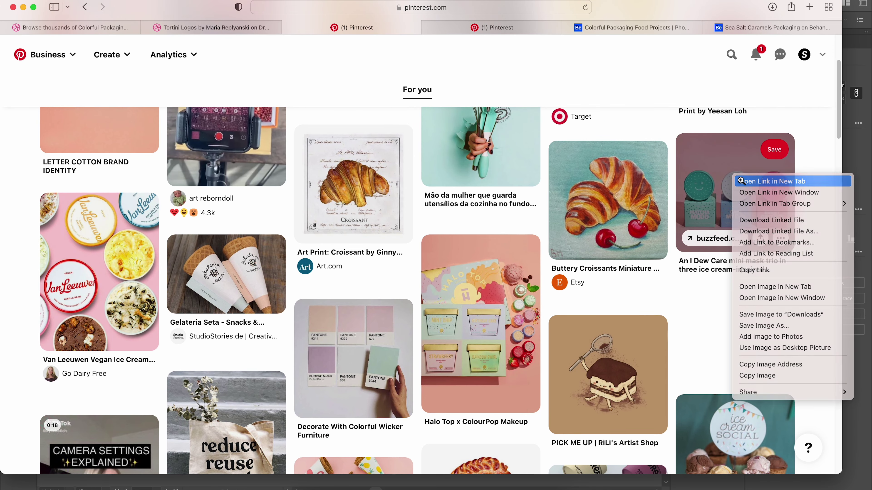
{"action": "left_click", "coordinate": [740, 181]}
{"action": "scroll", "coordinate": [621, 321], "scroll_direction": "down", "scroll_amount": 8}
{"action": "scroll", "coordinate": [622, 322], "scroll_direction": "down", "scroll_amount": 9}
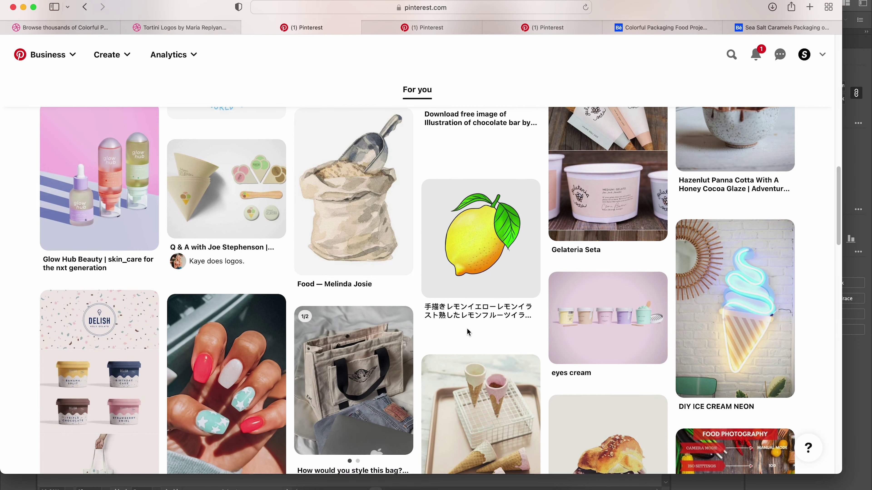
{"action": "right_click", "coordinate": [609, 268]}
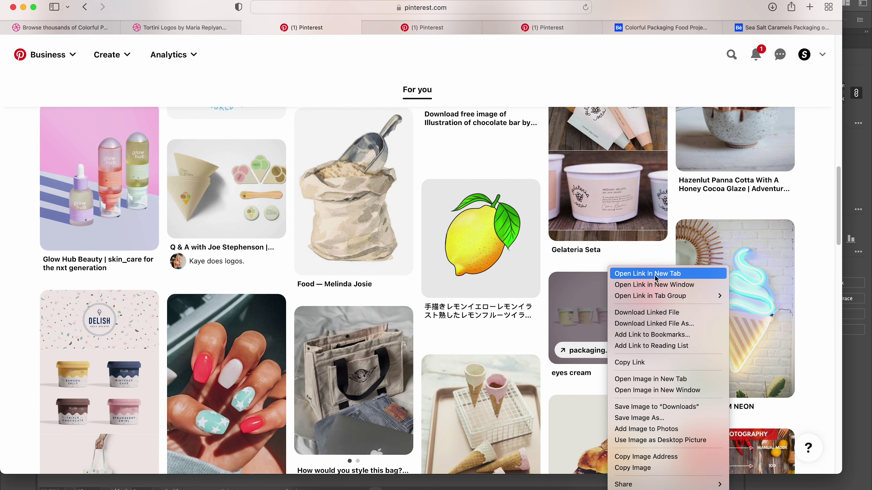
{"action": "left_click", "coordinate": [648, 274]}
Step: Copy the mask trio image from the I Dew Care pin page
{"action": "left_click", "coordinate": [388, 27]}
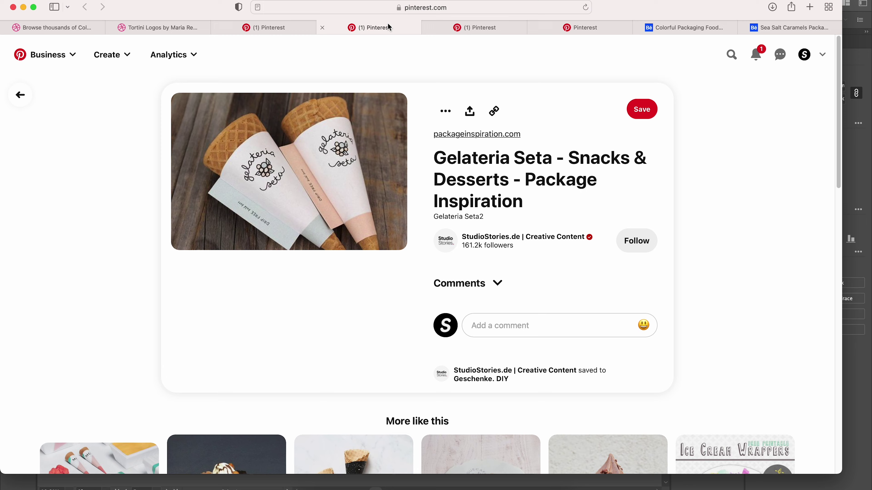
{"action": "scroll", "coordinate": [107, 209], "scroll_direction": "down", "scroll_amount": 5}
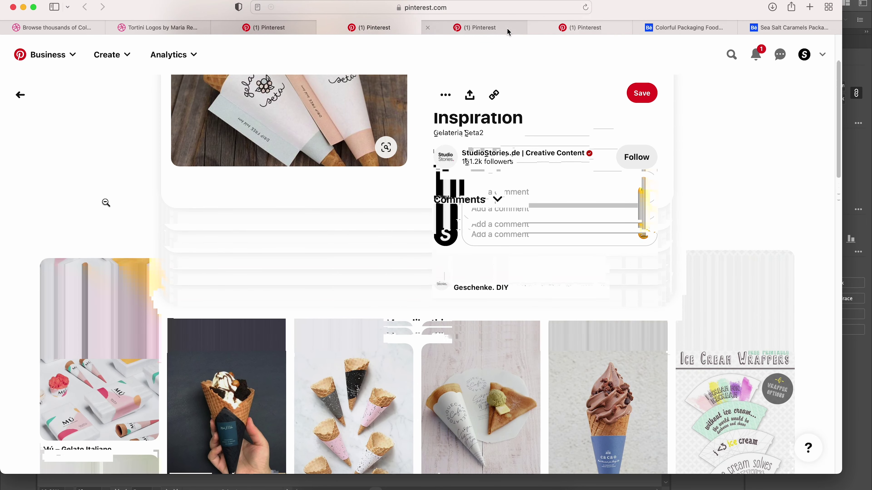
{"action": "left_click", "coordinate": [503, 30]}
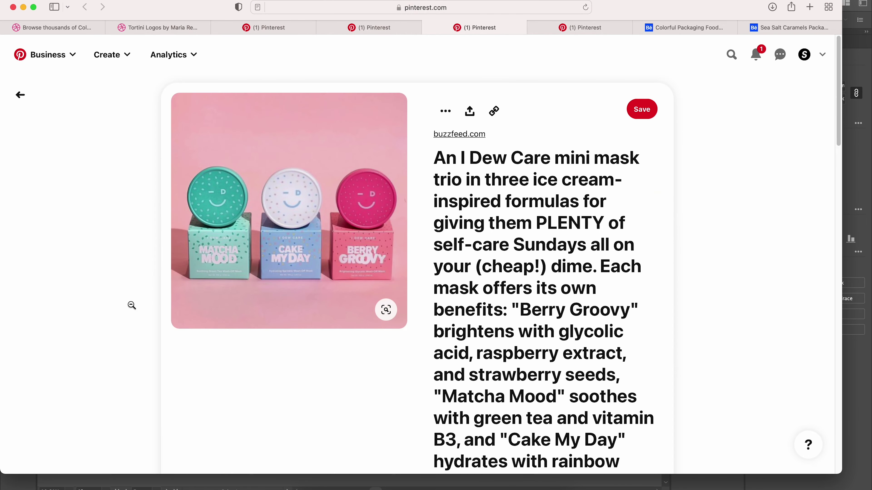
{"action": "scroll", "coordinate": [142, 226], "scroll_direction": "down", "scroll_amount": 3}
{"action": "scroll", "coordinate": [142, 226], "scroll_direction": "up", "scroll_amount": 3}
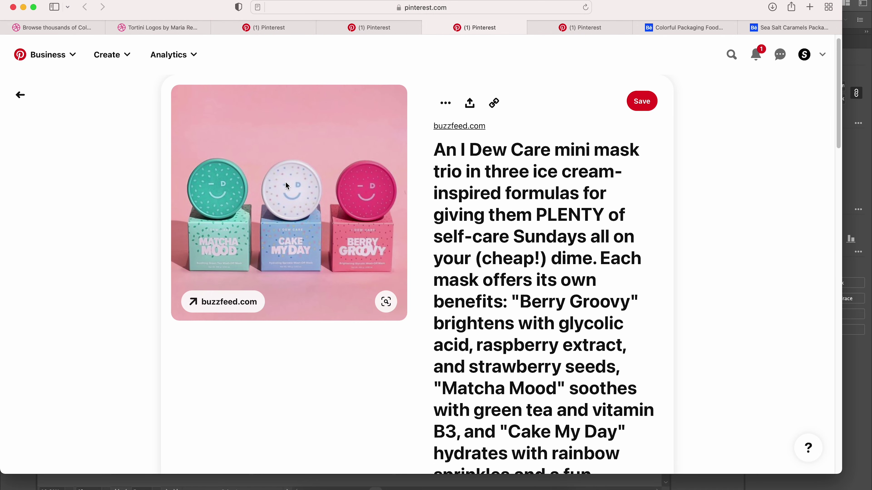
{"action": "right_click", "coordinate": [293, 186]}
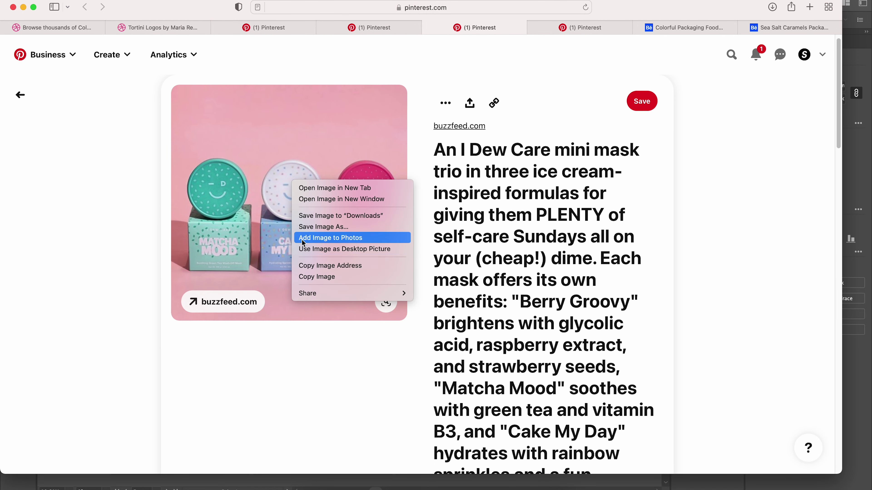
{"action": "left_click", "coordinate": [322, 277]}
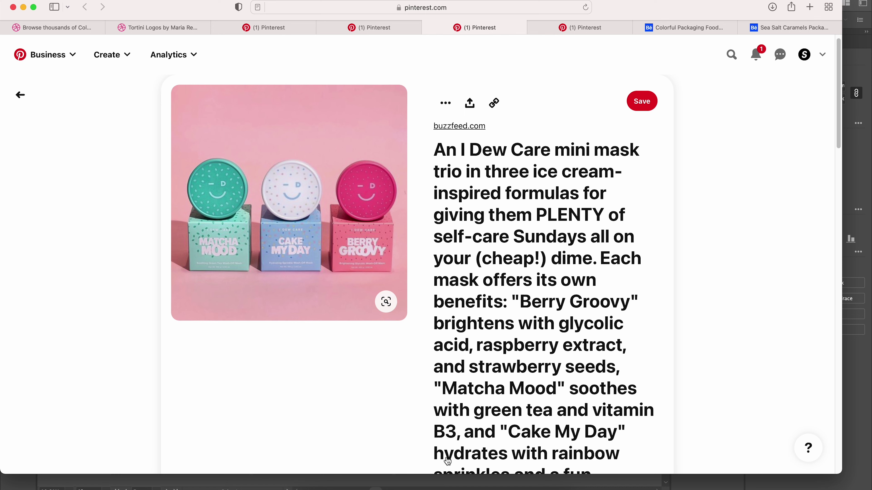
Step: Scroll through the eyes cream ice-cream packaging pin page
{"action": "left_click", "coordinate": [586, 27]}
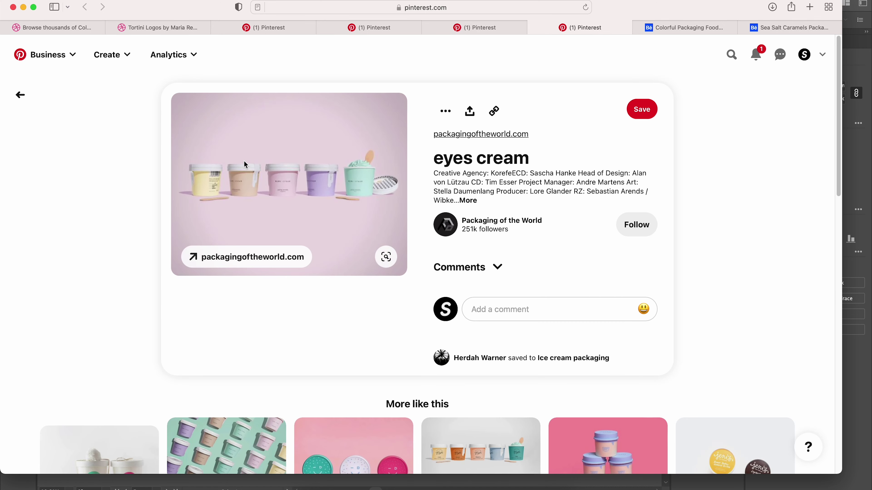
{"action": "scroll", "coordinate": [243, 161], "scroll_direction": "down", "scroll_amount": 2}
{"action": "scroll", "coordinate": [245, 164], "scroll_direction": "down", "scroll_amount": 4}
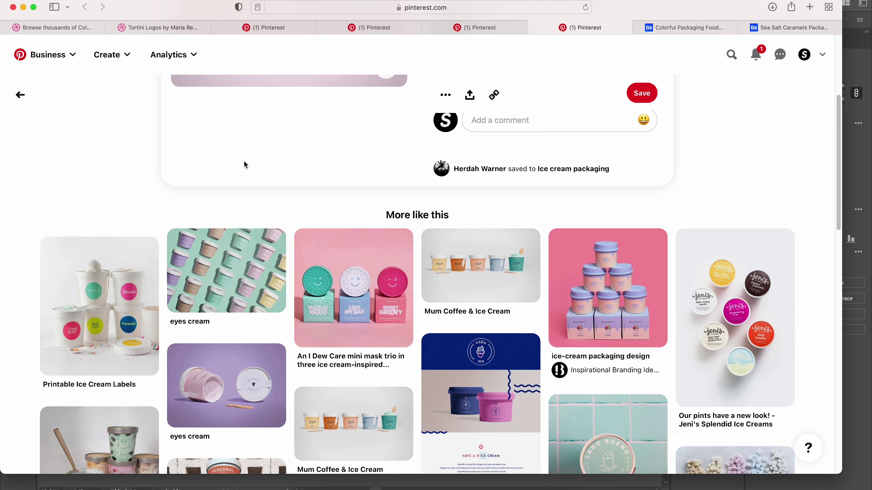
{"action": "scroll", "coordinate": [245, 164], "scroll_direction": "down", "scroll_amount": 6}
{"action": "scroll", "coordinate": [245, 164], "scroll_direction": "up", "scroll_amount": 4}
{"action": "scroll", "coordinate": [244, 162], "scroll_direction": "up", "scroll_amount": 5}
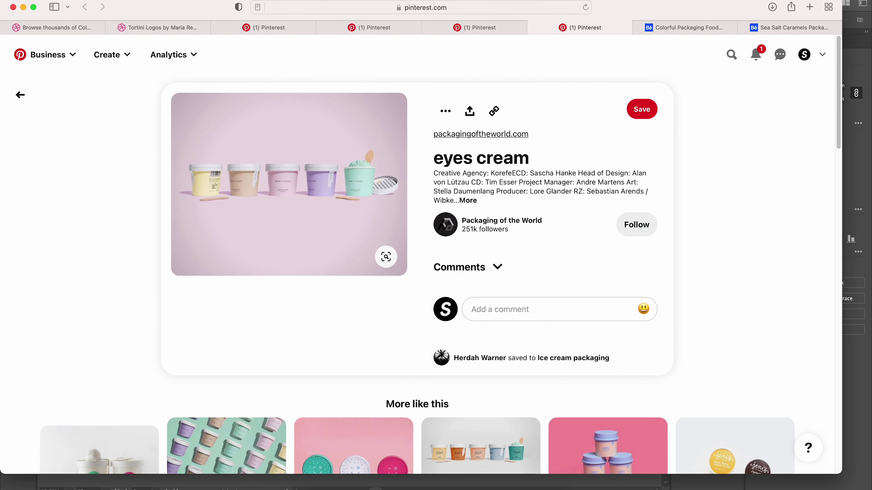
Step: Switch back to the croffle document in Illustrator
{"action": "key", "text": "super+Tab"}
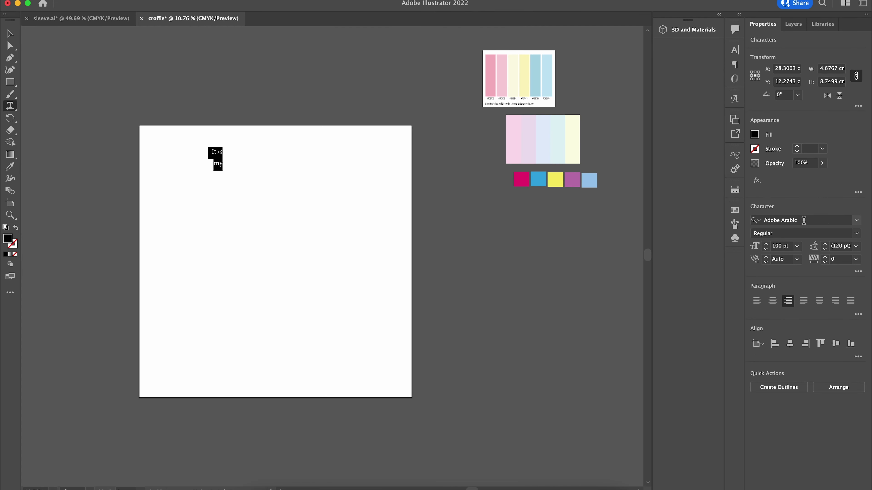
Step: Set the 'It's my' title text in the Hobeaux Black font
{"action": "left_click", "coordinate": [833, 221]}
{"action": "type", "text": "h"}
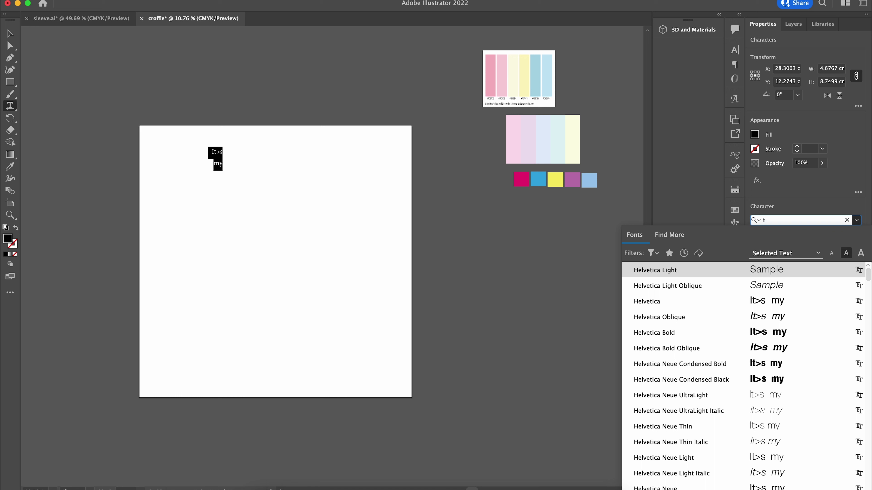
{"action": "type", "text": "ea"}
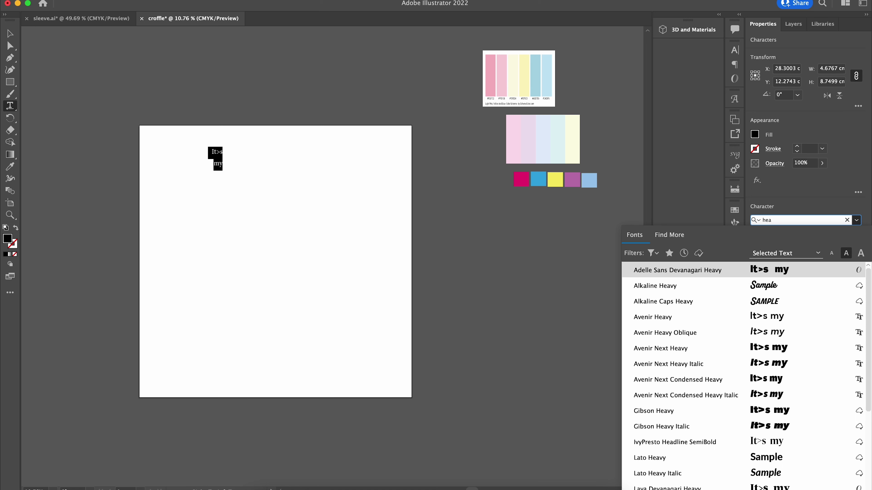
{"action": "type", "text": "c"}
{"action": "key", "text": "BackSpace"}
{"action": "key", "text": "BackSpace"}
{"action": "key", "text": "BackSpace"}
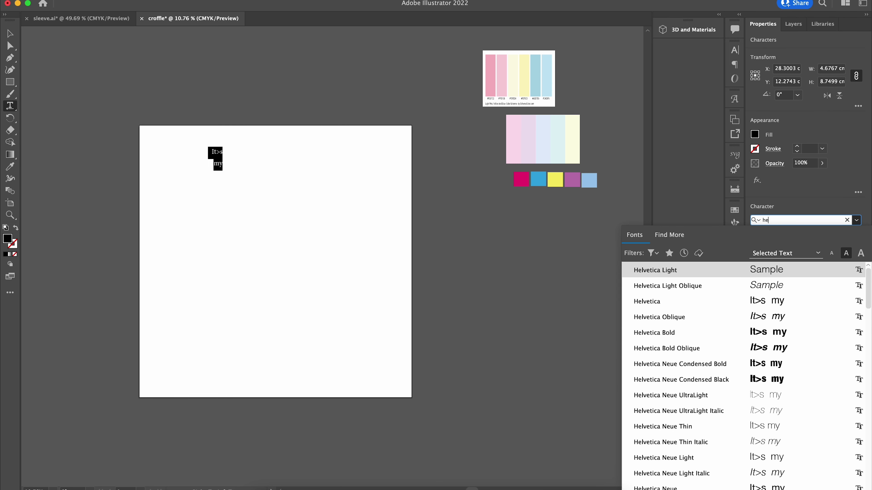
{"action": "scroll", "coordinate": [723, 390], "scroll_direction": "down", "scroll_amount": 10}
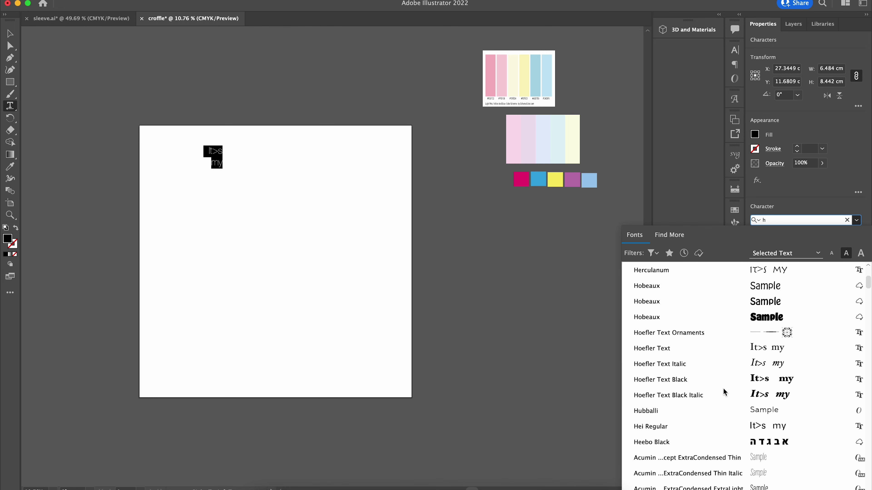
{"action": "left_click", "coordinate": [709, 319]}
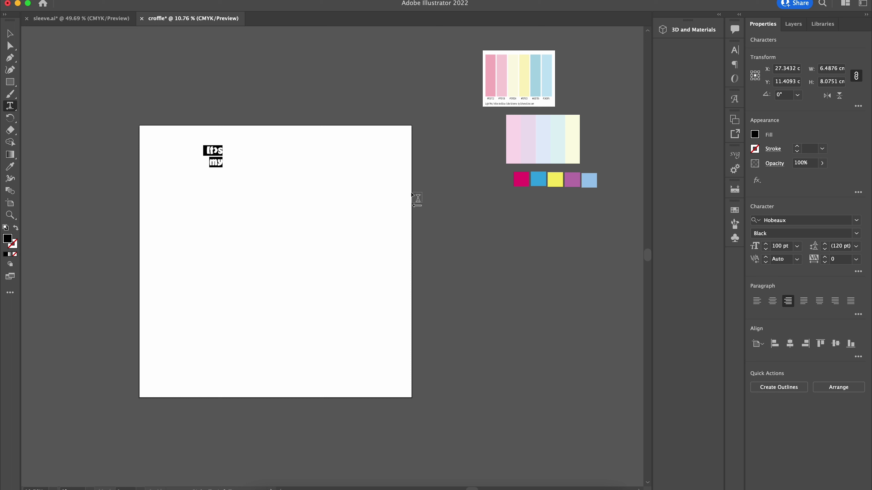
{"action": "left_click", "coordinate": [220, 154]}
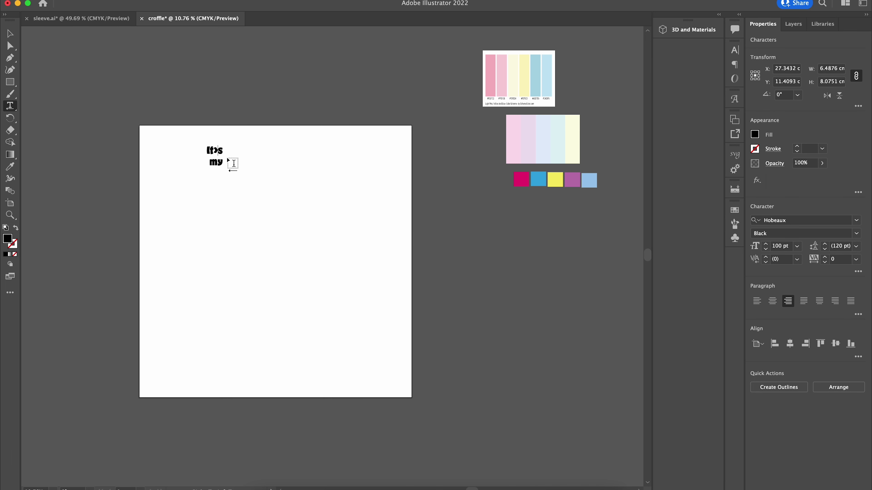
Step: Give Birthday and croffle the light-blue It's my style and place them beneath it
{"action": "type", "text": "'"}
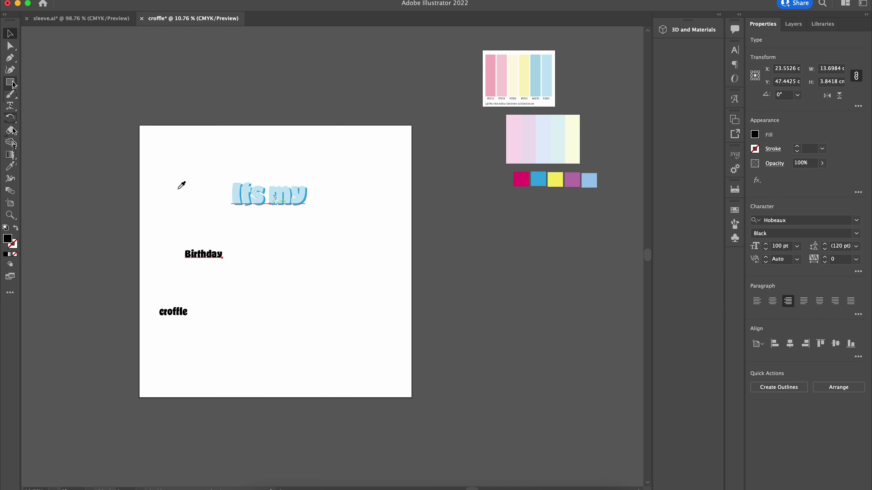
{"action": "left_click", "coordinate": [273, 199]}
{"action": "key", "text": "v"}
{"action": "left_click_drag", "start_coordinate": [296, 249], "coordinate": [286, 230]}
{"action": "left_click_drag", "start_coordinate": [173, 309], "coordinate": [313, 280]}
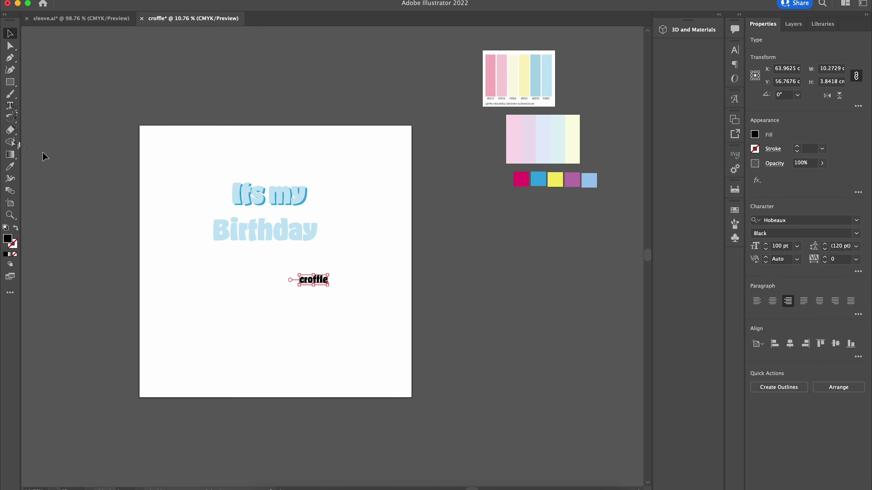
{"action": "left_click", "coordinate": [264, 229]}
{"action": "left_click", "coordinate": [399, 296]}
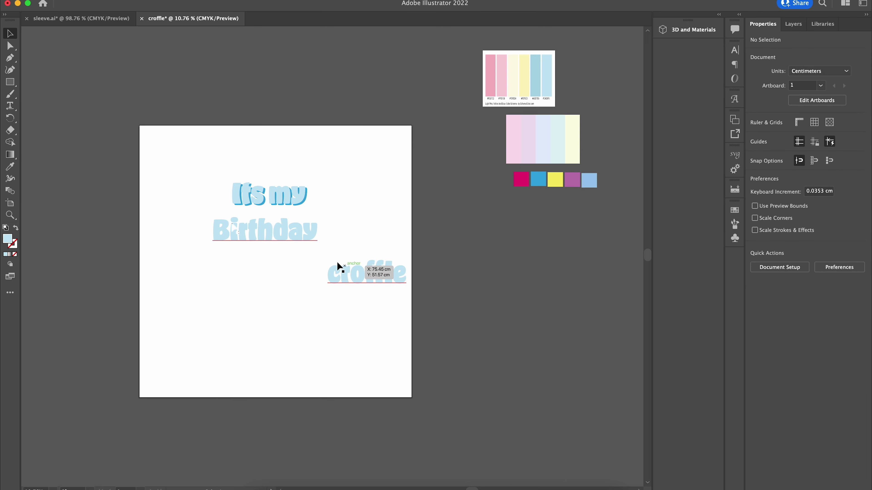
Step: Centre the It's my, Birthday and croffle lines horizontally in a stack
{"action": "key", "text": "super+a"}
{"action": "left_click", "coordinate": [789, 343]}
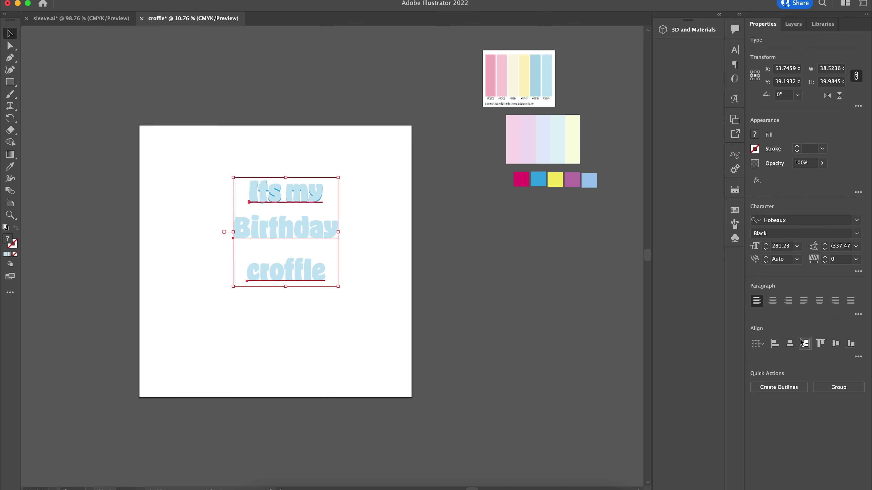
{"action": "left_click", "coordinate": [280, 332]}
{"action": "left_click", "coordinate": [283, 228]}
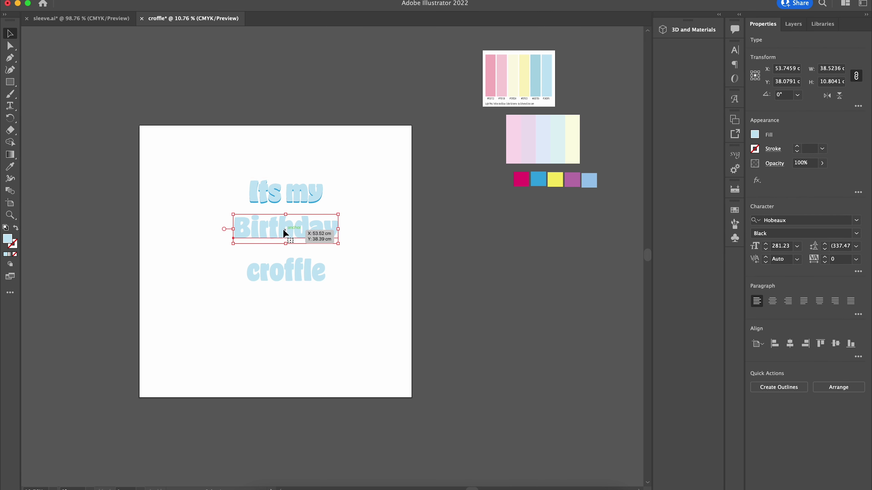
{"action": "left_click", "coordinate": [292, 192]}
Step: Add the text lines 'we are' and 'one' below croffle
{"action": "left_click", "coordinate": [294, 321]}
{"action": "key", "text": "t"}
{"action": "left_click", "coordinate": [259, 325]}
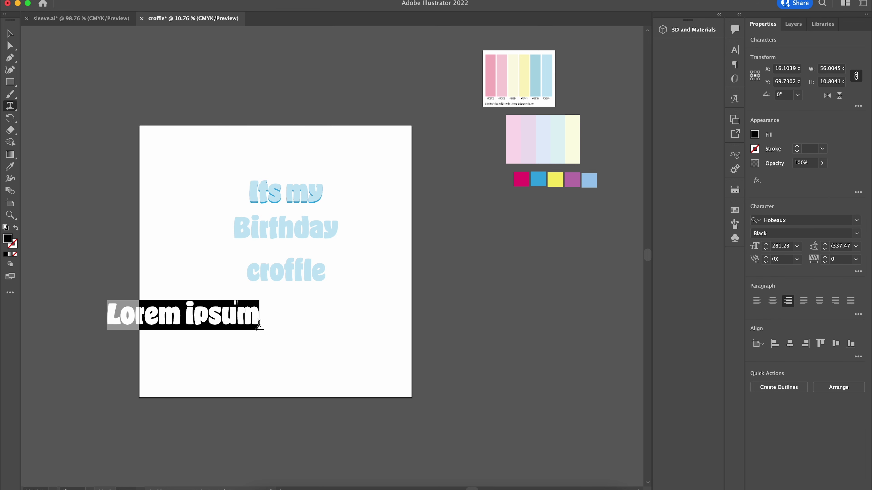
{"action": "type", "text": "we are"}
{"action": "key", "text": "Escape"}
{"action": "left_click", "coordinate": [298, 345]}
{"action": "type", "text": "o"}
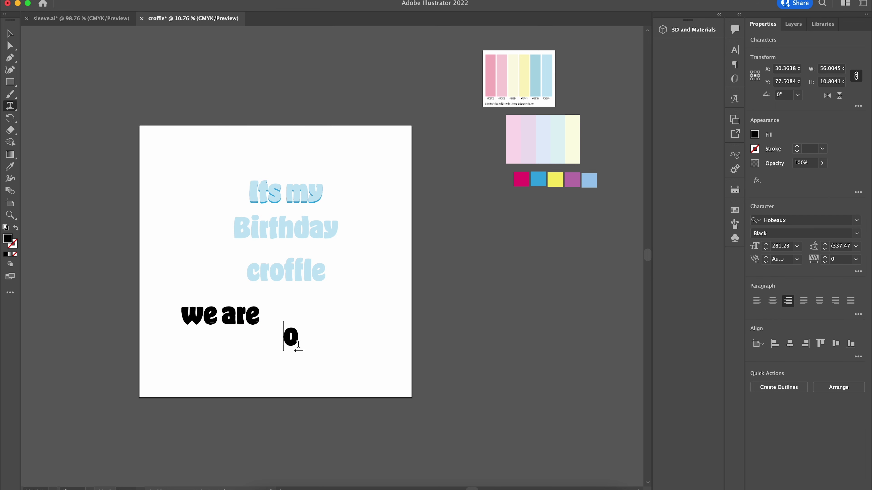
{"action": "type", "text": "ne"}
{"action": "key", "text": "Escape"}
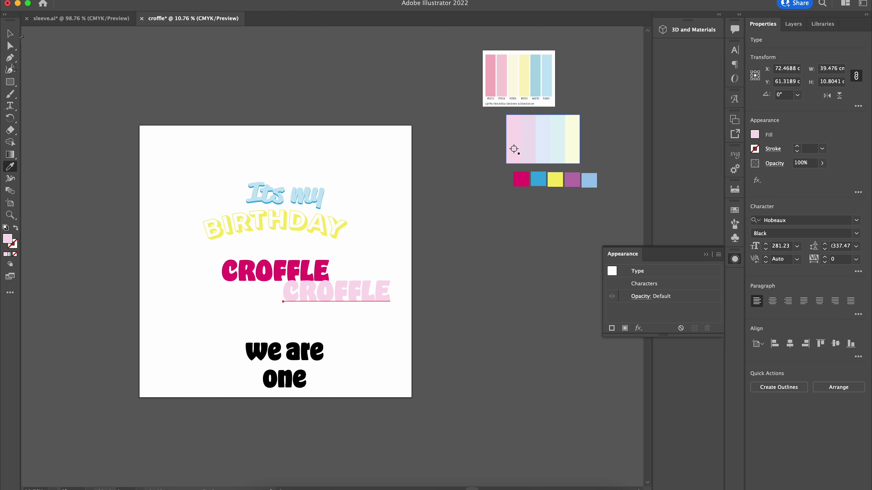
Step: Overlap the pink and magenta CROFFLE copies into one shadowed word
{"action": "key", "text": "v"}
{"action": "left_click_drag", "start_coordinate": [353, 307], "coordinate": [267, 269]}
{"action": "left_click", "coordinate": [793, 24]}
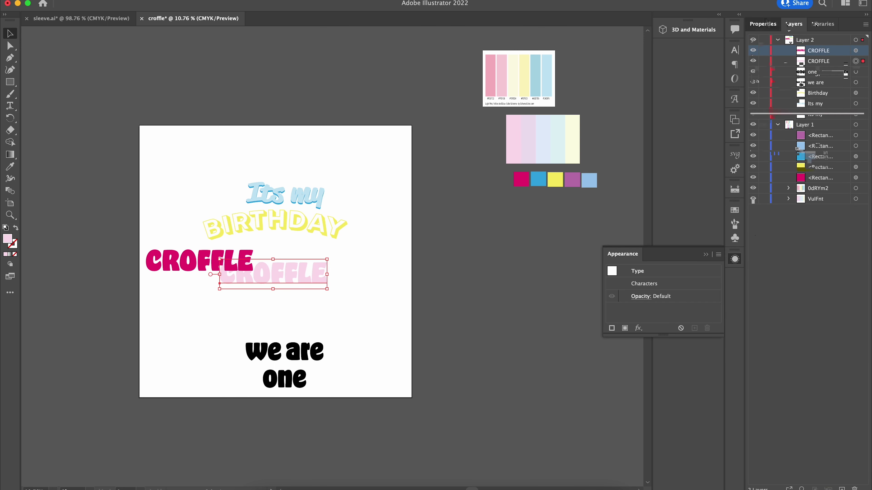
{"action": "left_click", "coordinate": [762, 24]}
{"action": "left_click_drag", "start_coordinate": [201, 264], "coordinate": [278, 275]}
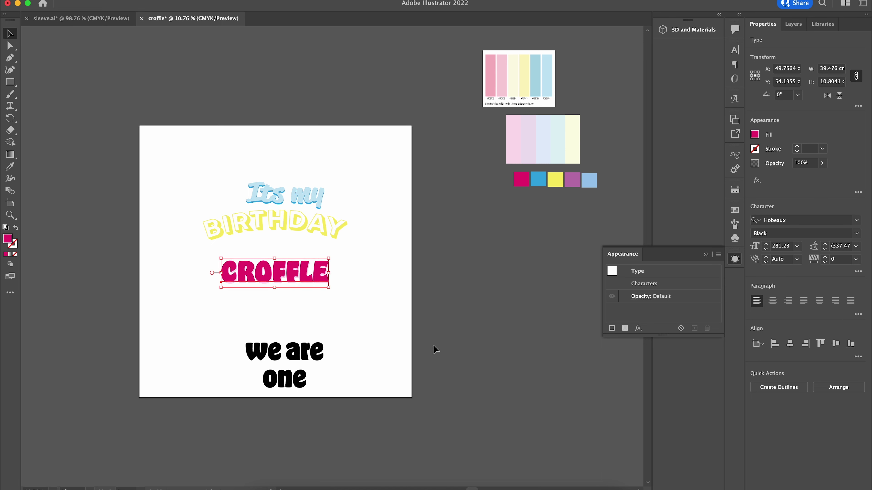
{"action": "left_click", "coordinate": [387, 356]}
{"action": "left_click_drag", "start_coordinate": [266, 275], "coordinate": [269, 278]}
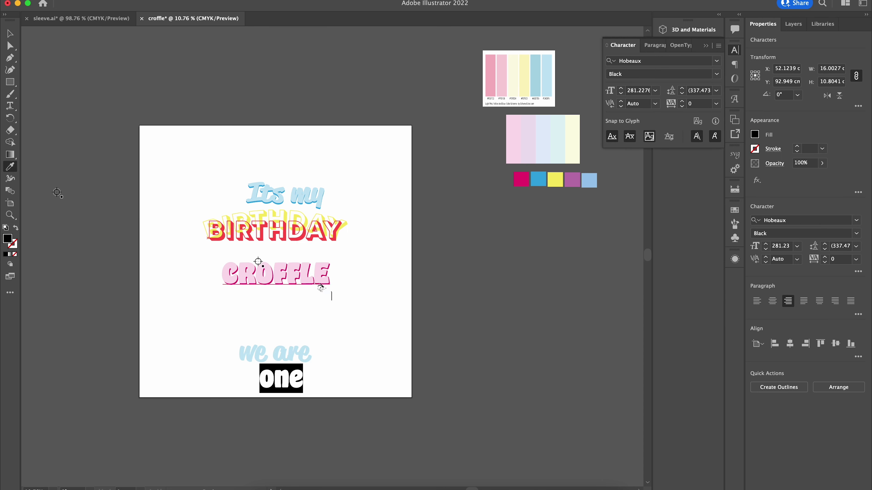
{"action": "key", "text": "ctrl+z"}
Step: Retype 'one' as 'NE' and place it under 'we are'
{"action": "left_click_drag", "start_coordinate": [281, 377], "coordinate": [325, 378]}
{"action": "key", "text": "t"}
{"action": "double_click", "coordinate": [330, 380]}
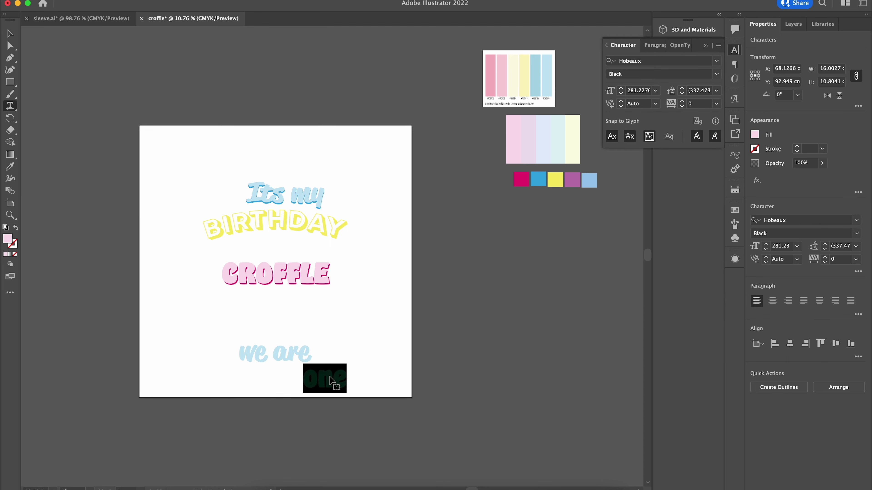
{"action": "type", "text": "NE"}
{"action": "key", "text": "Escape"}
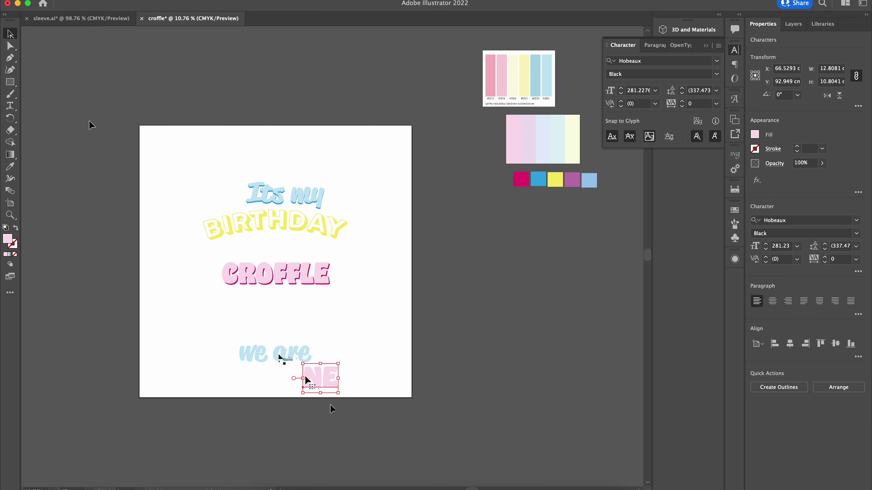
{"action": "left_click_drag", "start_coordinate": [305, 379], "coordinate": [274, 380]}
{"action": "left_click", "coordinate": [321, 380]}
{"action": "scroll", "coordinate": [318, 325], "scroll_direction": "up", "scroll_amount": 5}
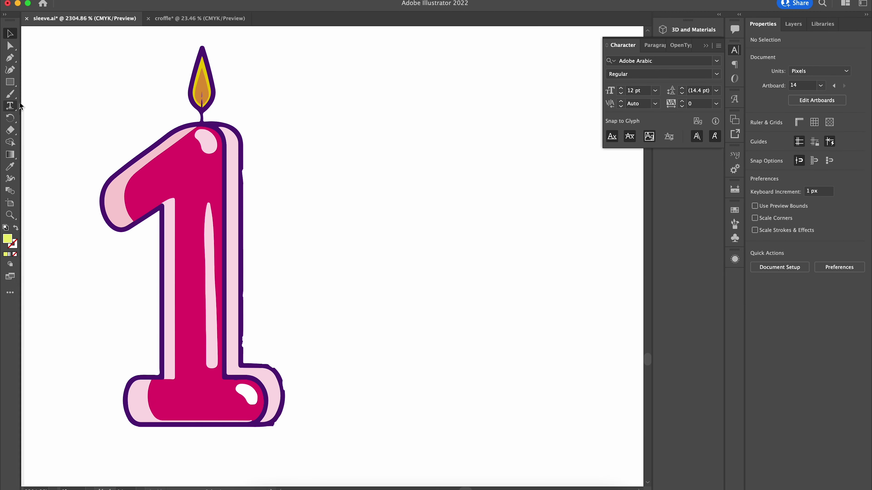
Step: Copy the pink candle 1 from sleeve.ai and paste it enlarged beside 'we are NE'
{"action": "left_click_drag", "start_coordinate": [10, 69], "coordinate": [48, 91]}
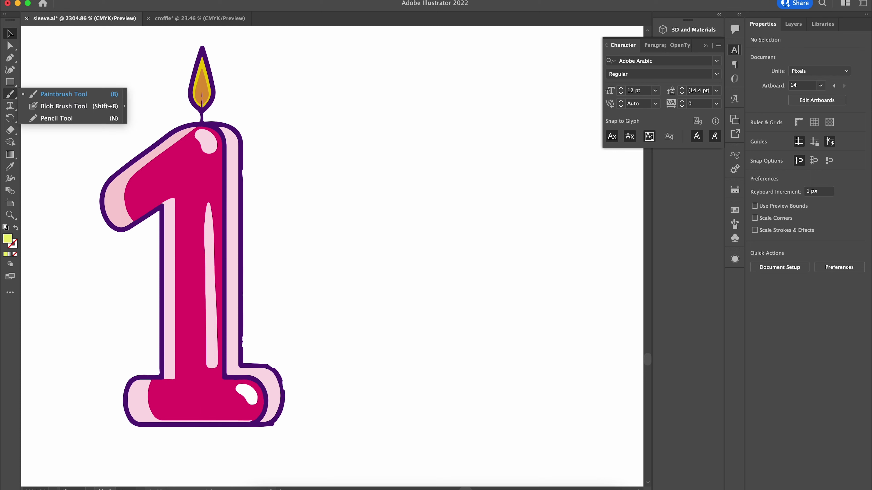
{"action": "left_click", "coordinate": [165, 133]}
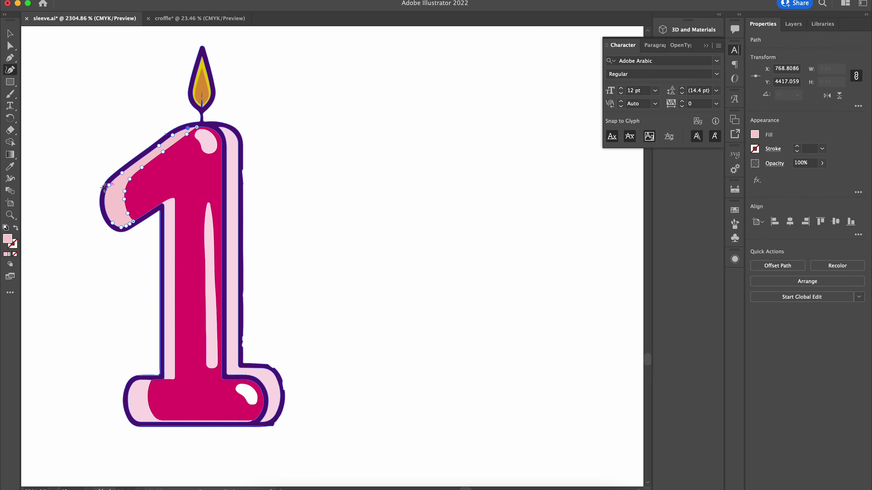
{"action": "left_click", "coordinate": [10, 33]}
{"action": "left_click", "coordinate": [10, 62]}
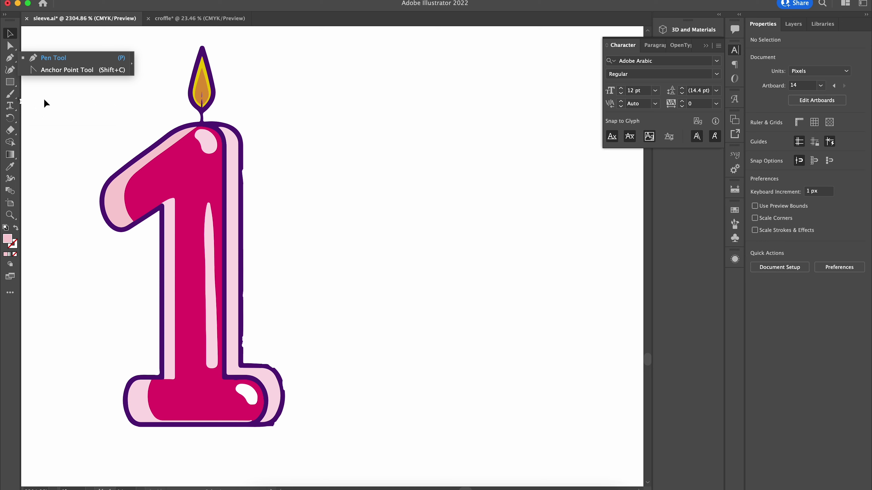
{"action": "key", "text": "super+a"}
{"action": "key", "text": "super+c"}
{"action": "left_click", "coordinate": [199, 19]}
{"action": "key", "text": "super+v"}
{"action": "left_click_drag", "start_coordinate": [386, 235], "coordinate": [267, 339]}
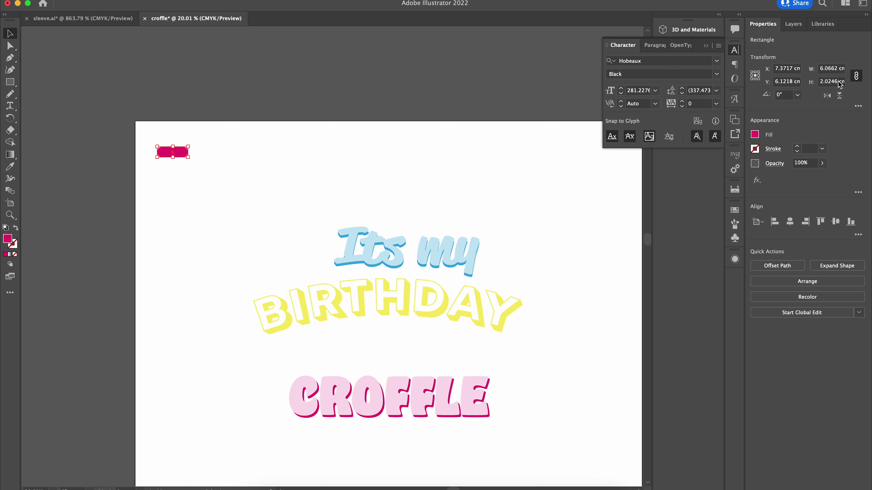
Step: Set the pink rectangle's height to 1 cm
{"action": "double_click", "coordinate": [828, 81]}
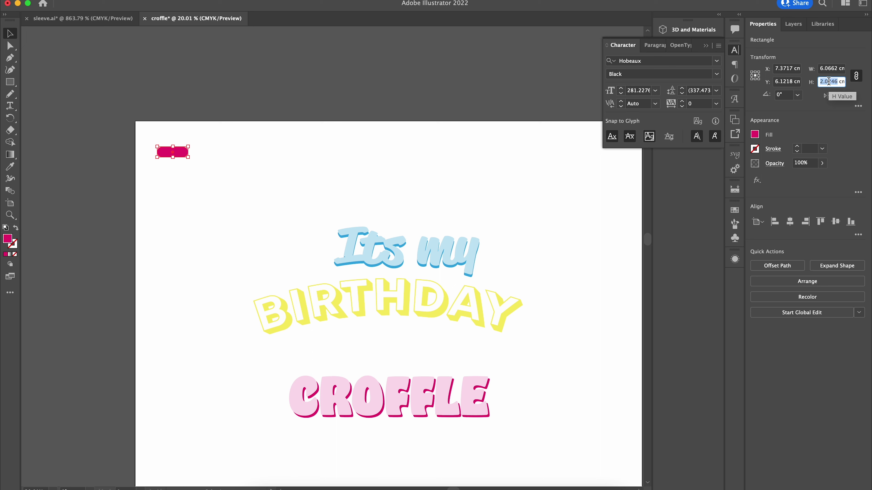
{"action": "type", "text": "1"}
{"action": "key", "text": "Return"}
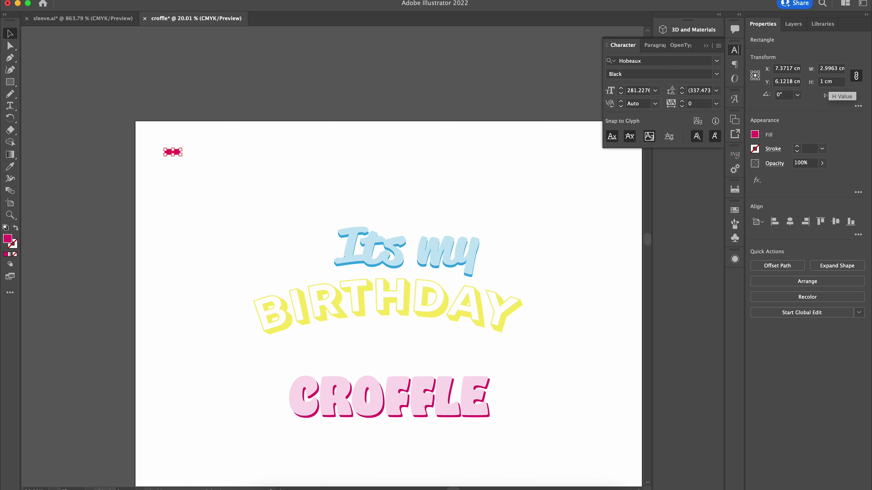
{"action": "left_click", "coordinate": [233, 180]}
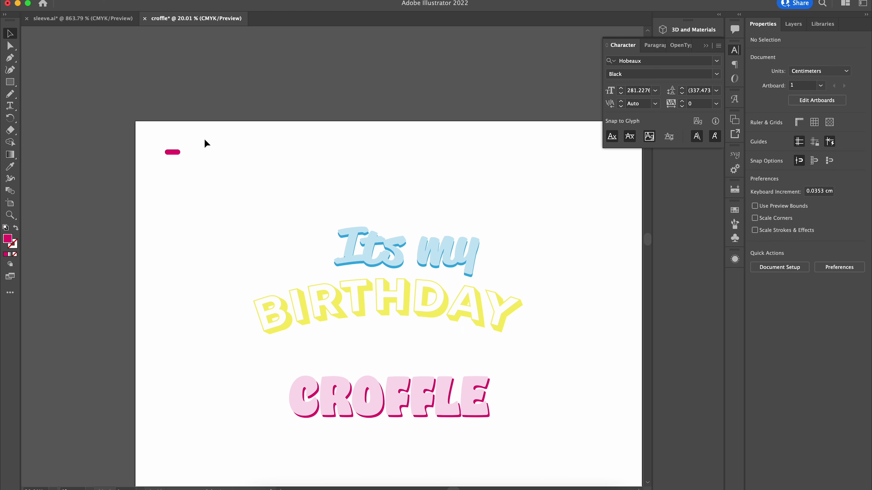
{"action": "left_click", "coordinate": [177, 153]}
Step: Paste a small heart outline near the pink rectangle and duplicate the rectangle
{"action": "scroll", "coordinate": [196, 169], "scroll_direction": "up", "scroll_amount": 5}
{"action": "key", "text": "ctrl+v"}
{"action": "left_click_drag", "start_coordinate": [200, 294], "coordinate": [126, 267]}
{"action": "left_click", "coordinate": [167, 241]}
{"action": "left_click", "coordinate": [141, 237]}
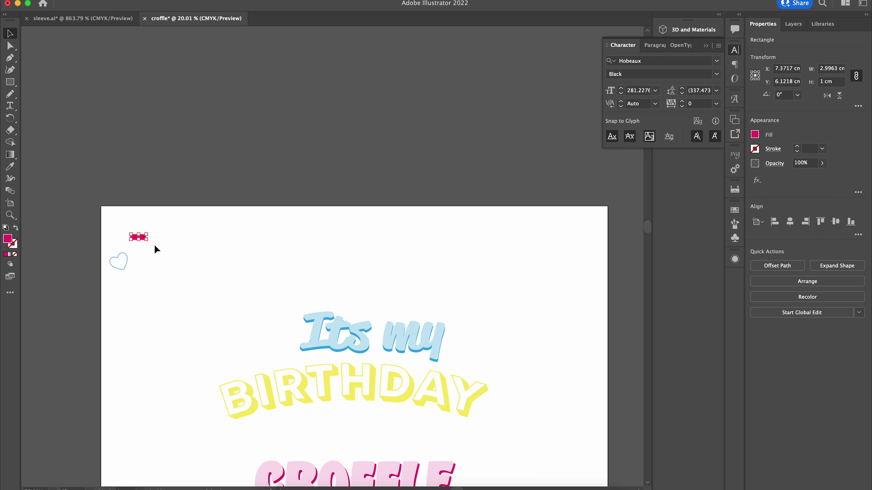
{"action": "key", "text": "ctrl+c"}
{"action": "key", "text": "ctrl+v"}
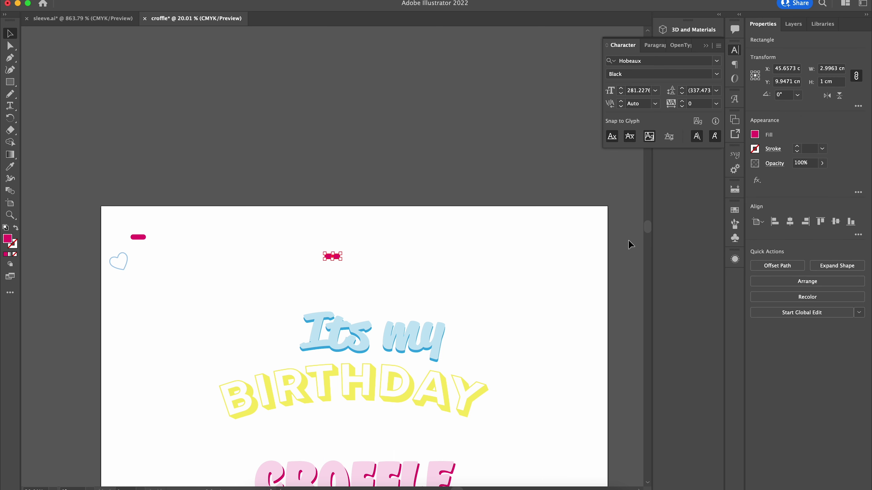
{"action": "scroll", "coordinate": [563, 259], "scroll_direction": "down", "scroll_amount": 1}
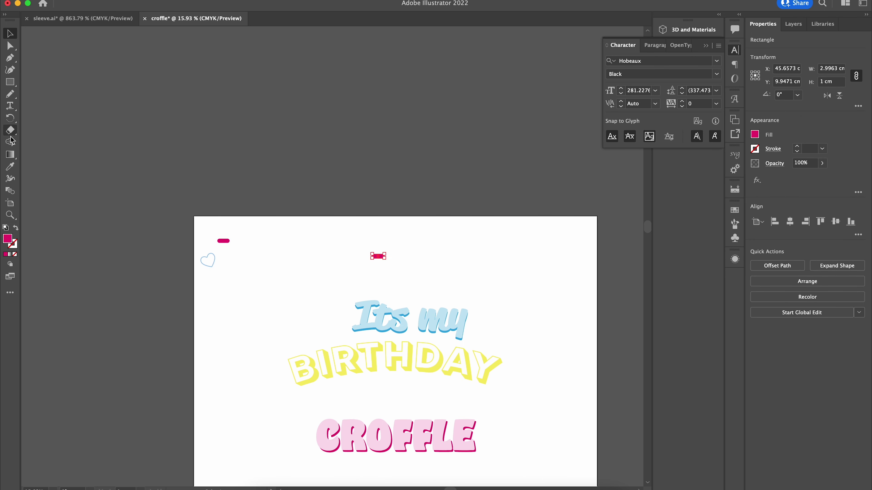
Step: Give the new bar the yellow BIRTHDAY fill and duplicate it
{"action": "left_click", "coordinate": [10, 167]}
{"action": "left_click", "coordinate": [349, 370]}
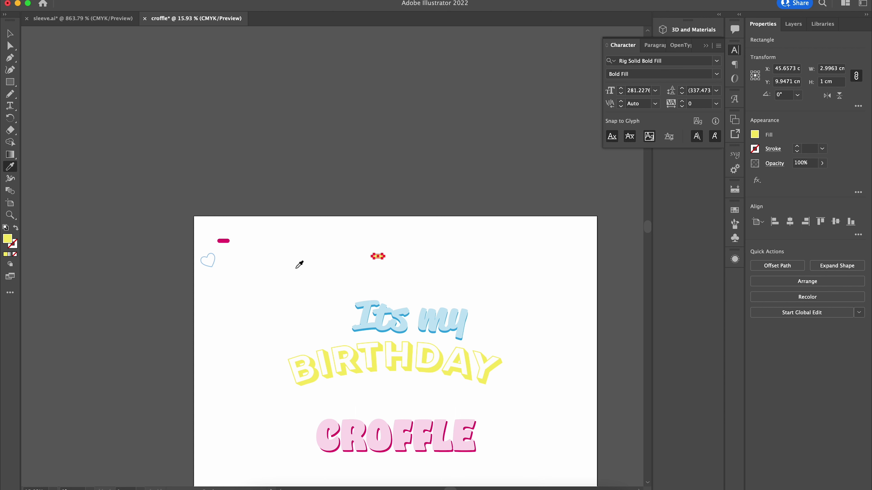
{"action": "left_click", "coordinate": [10, 34]}
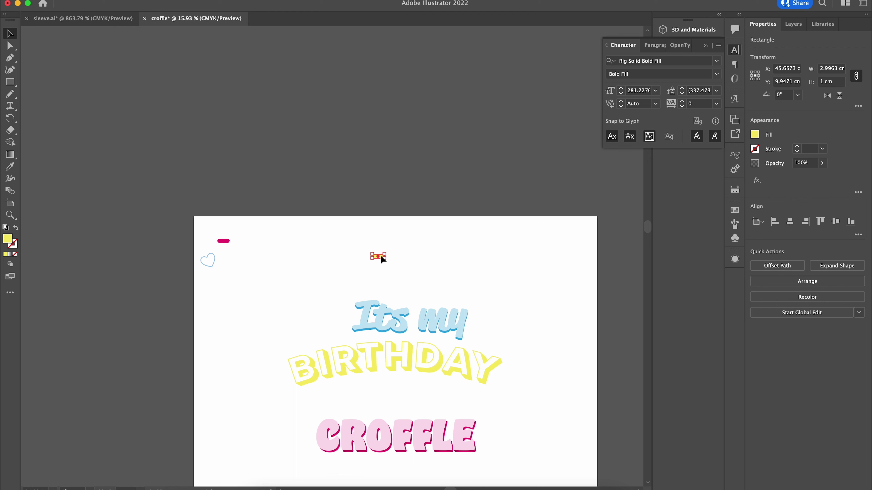
{"action": "left_click_drag", "start_coordinate": [381, 260], "coordinate": [434, 286]}
Step: Rotate and scatter the magenta, blue, yellow and lavender sprinkles around the heart
{"action": "left_click_drag", "start_coordinate": [174, 226], "coordinate": [457, 286]}
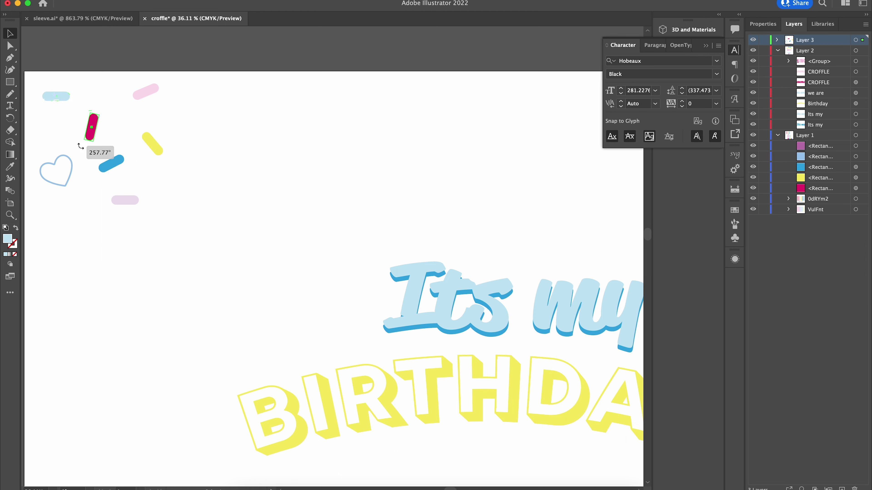
{"action": "left_click_drag", "start_coordinate": [81, 146], "coordinate": [94, 97]}
{"action": "left_click", "coordinate": [56, 96]}
{"action": "left_click_drag", "start_coordinate": [110, 164], "coordinate": [96, 151]}
{"action": "left_click_drag", "start_coordinate": [151, 143], "coordinate": [148, 127]}
{"action": "mouse_move", "coordinate": [124, 201]}
{"action": "left_mouse_down"}
{"action": "mouse_move", "coordinate": [119, 180]}
{"action": "mouse_move", "coordinate": [121, 191]}
{"action": "left_mouse_up"}
{"action": "left_click_drag", "start_coordinate": [149, 128], "coordinate": [95, 148]}
Step: Turn the sprinkles and heart into a pattern with Brick by Column tiling
{"action": "key", "text": "super+0"}
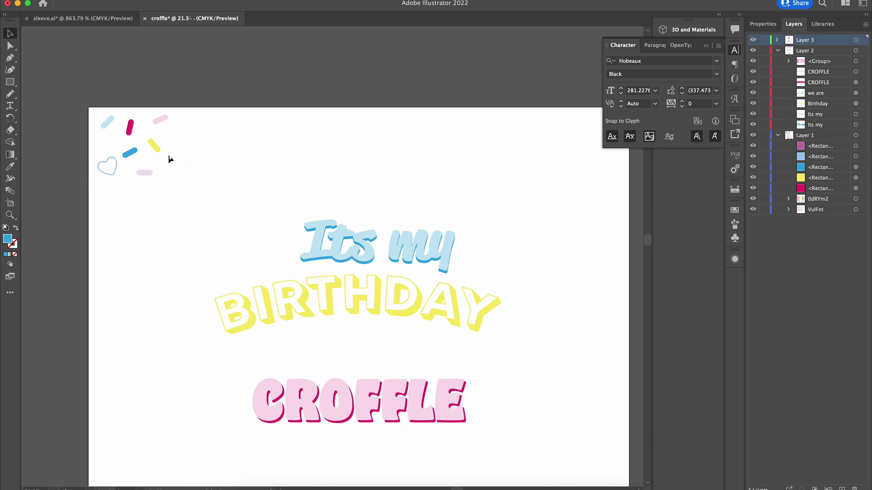
{"action": "left_click_drag", "start_coordinate": [90, 109], "coordinate": [142, 175]}
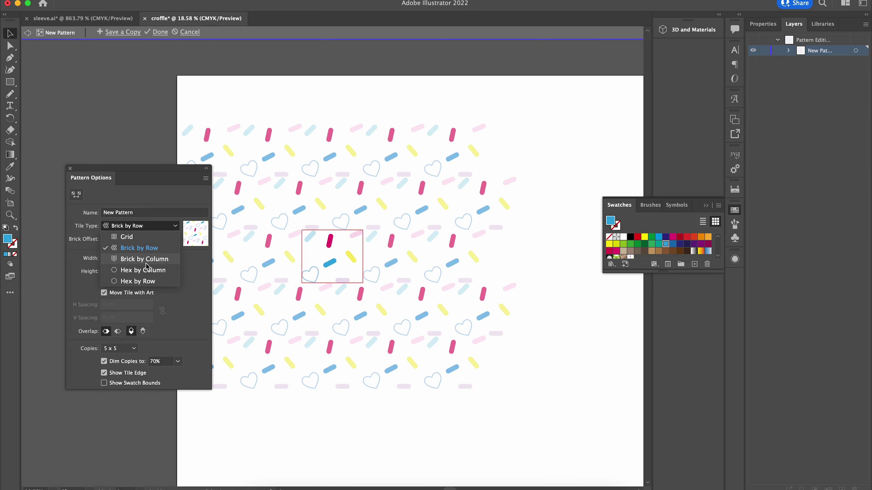
{"action": "left_click", "coordinate": [147, 262]}
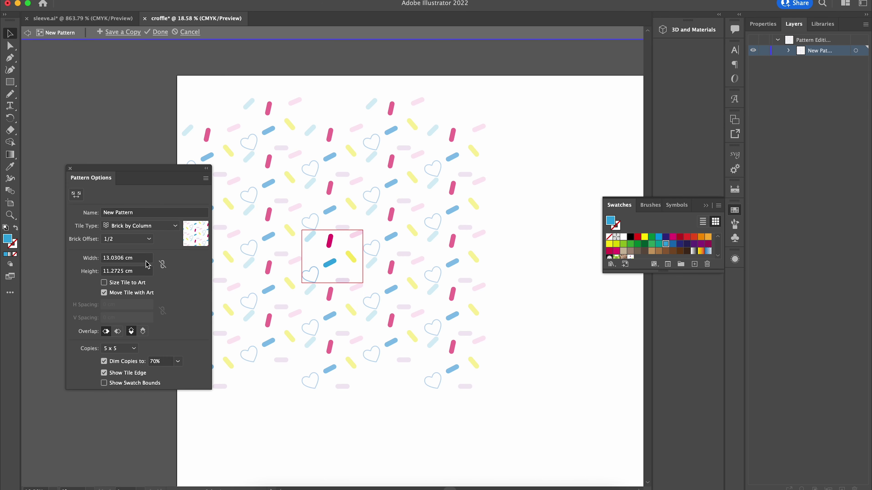
{"action": "left_click", "coordinate": [133, 240]}
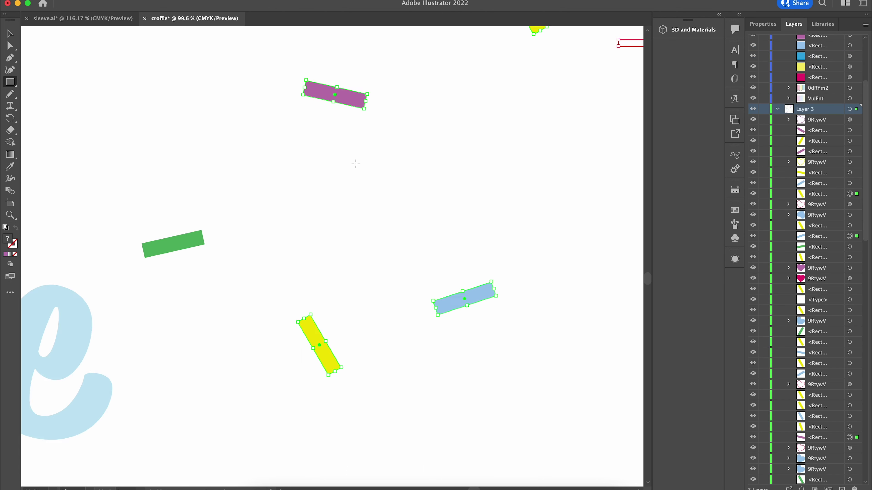
{"action": "scroll", "coordinate": [325, 98], "scroll_direction": "up", "scroll_amount": 3}
{"action": "scroll", "coordinate": [325, 98], "scroll_direction": "up", "scroll_amount": 1}
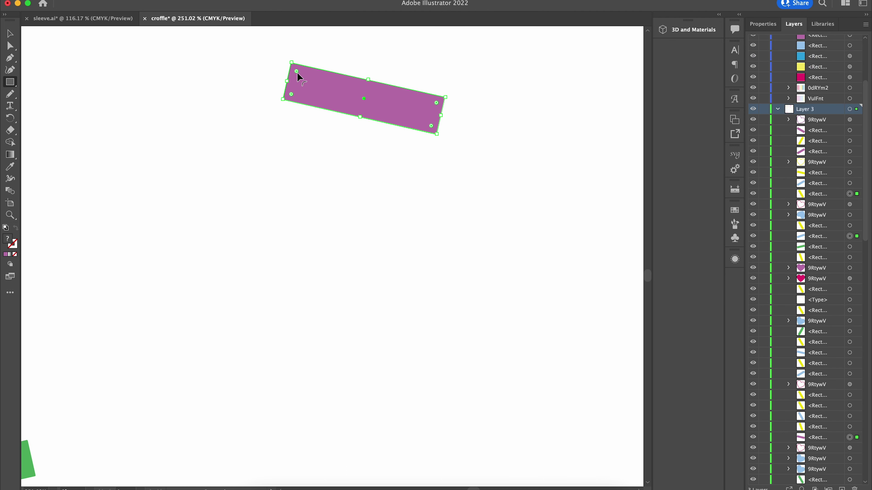
Step: Round the ends of the first sprinkle bars, including the blue bar's left end
{"action": "left_click_drag", "start_coordinate": [298, 75], "coordinate": [344, 97]}
{"action": "scroll", "coordinate": [386, 340], "scroll_direction": "down", "scroll_amount": 5}
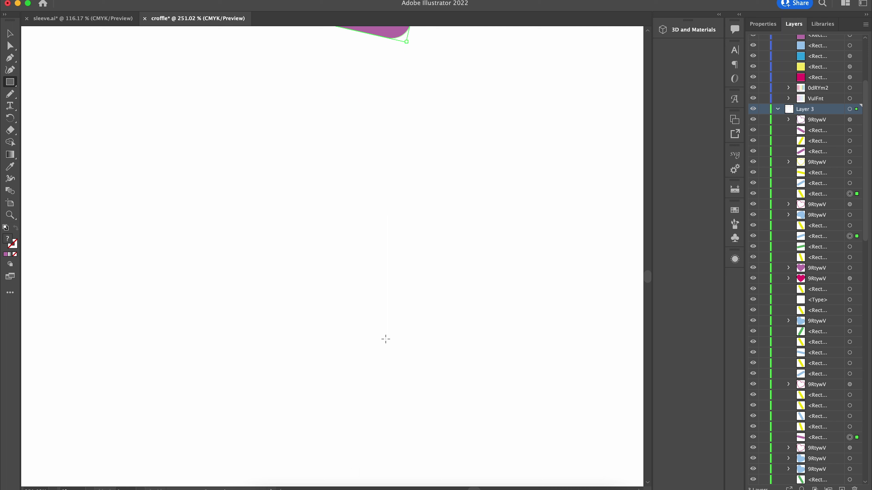
{"action": "scroll", "coordinate": [385, 339], "scroll_direction": "down", "scroll_amount": 5}
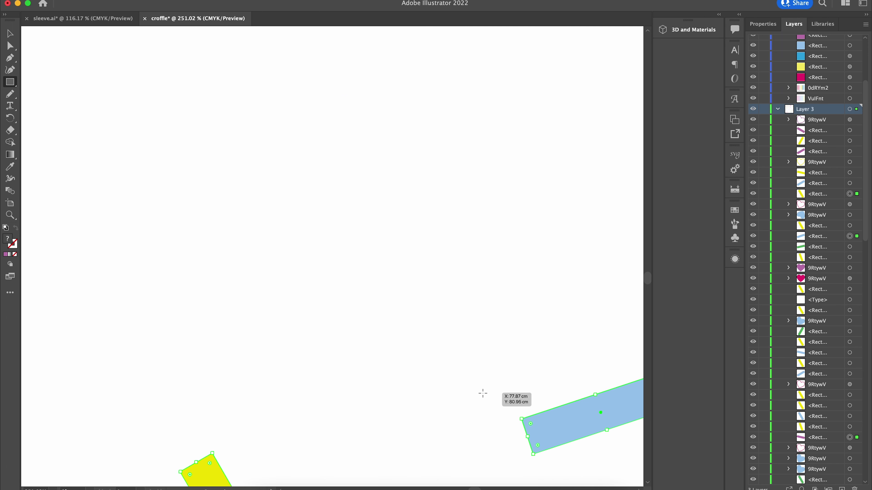
{"action": "left_click_drag", "start_coordinate": [531, 423], "coordinate": [589, 426]}
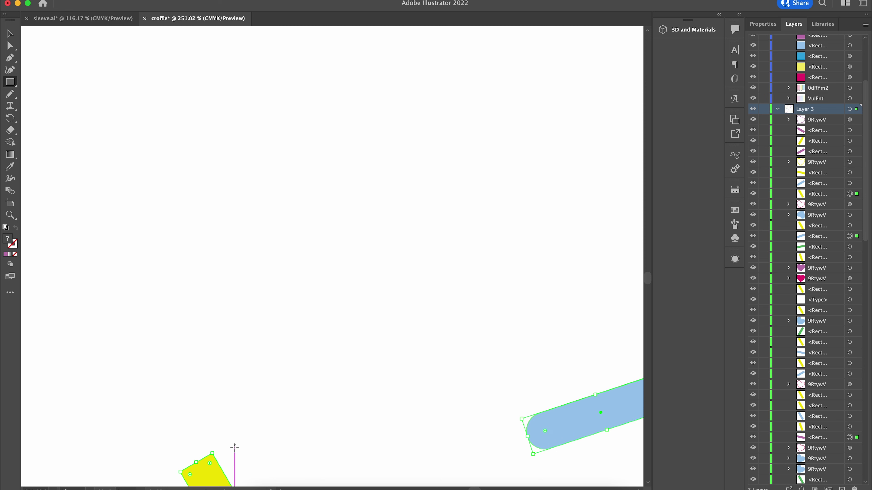
{"action": "left_click_drag", "start_coordinate": [213, 464], "coordinate": [204, 474]}
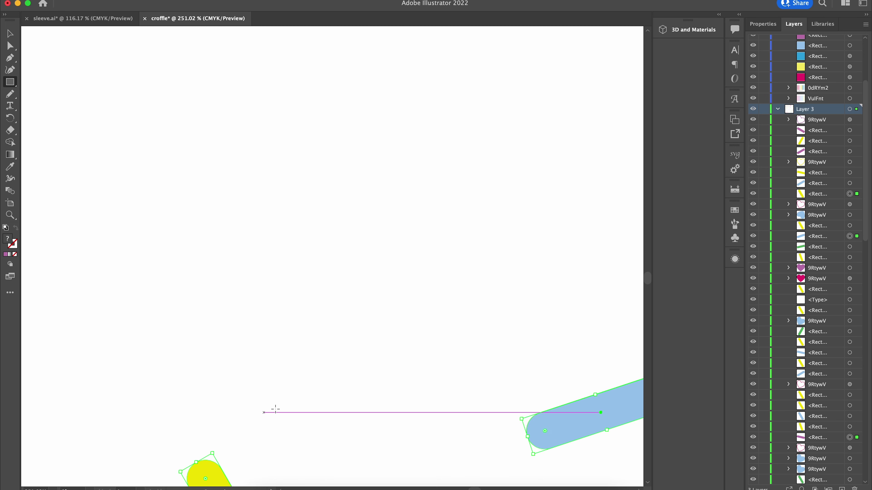
{"action": "scroll", "coordinate": [324, 210], "scroll_direction": "down", "scroll_amount": 5}
{"action": "scroll", "coordinate": [323, 210], "scroll_direction": "down", "scroll_amount": 8}
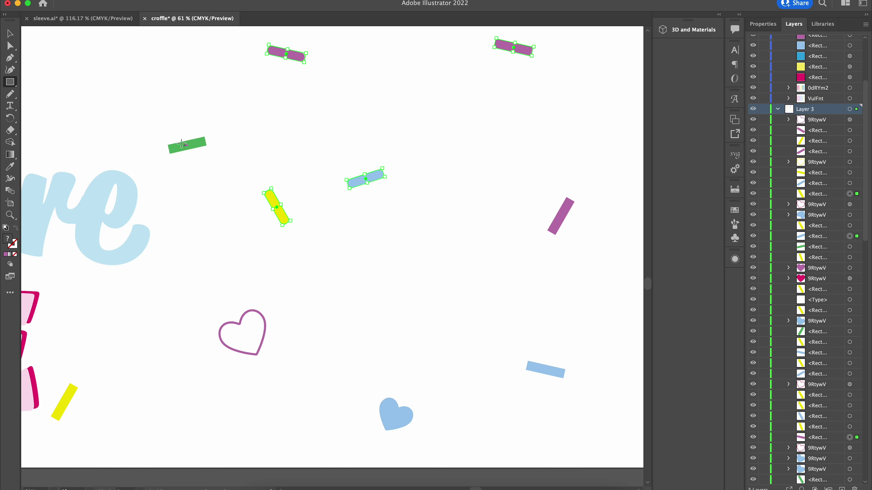
Step: Clear the selection and round the green bar into a pill
{"action": "left_click", "coordinate": [10, 34]}
{"action": "left_click", "coordinate": [208, 182]}
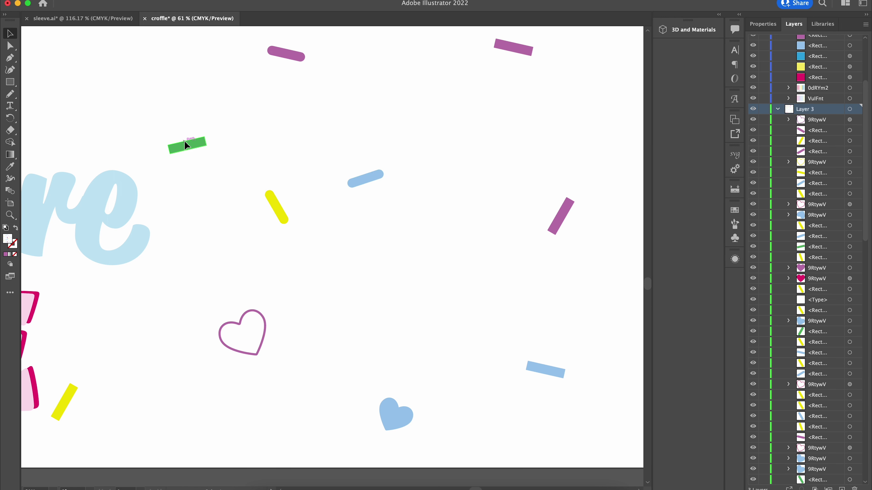
{"action": "scroll", "coordinate": [177, 137], "scroll_direction": "up", "scroll_amount": 6}
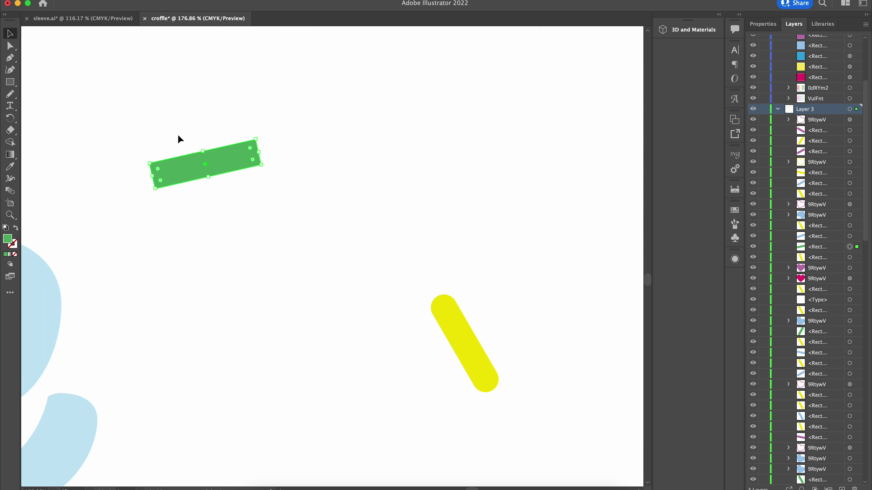
{"action": "left_click_drag", "start_coordinate": [158, 169], "coordinate": [212, 181]}
{"action": "left_click", "coordinate": [248, 256]}
Step: Round both ends of the purple bar into a pill
{"action": "scroll", "coordinate": [247, 255], "scroll_direction": "down", "scroll_amount": 5}
{"action": "scroll", "coordinate": [604, 280], "scroll_direction": "up", "scroll_amount": 5}
{"action": "left_click", "coordinate": [614, 237]}
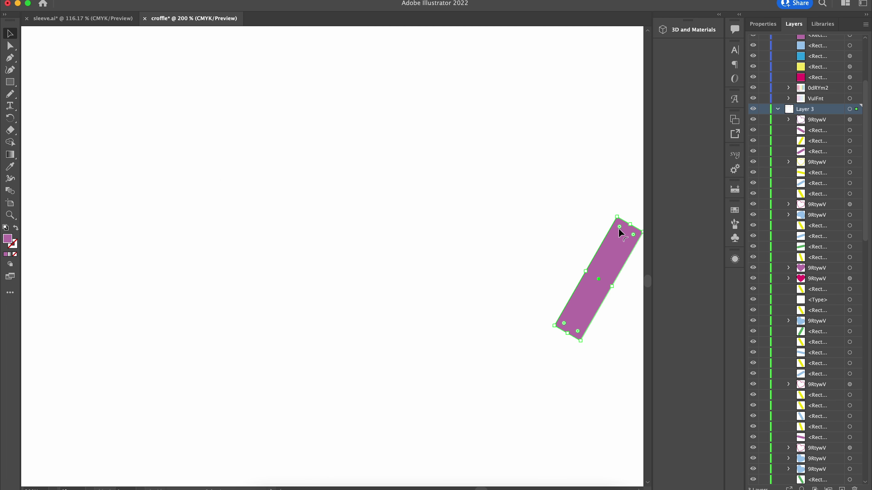
{"action": "left_click_drag", "start_coordinate": [618, 228], "coordinate": [606, 279]}
{"action": "scroll", "coordinate": [503, 272], "scroll_direction": "down", "scroll_amount": 5}
{"action": "scroll", "coordinate": [503, 269], "scroll_direction": "down", "scroll_amount": 4}
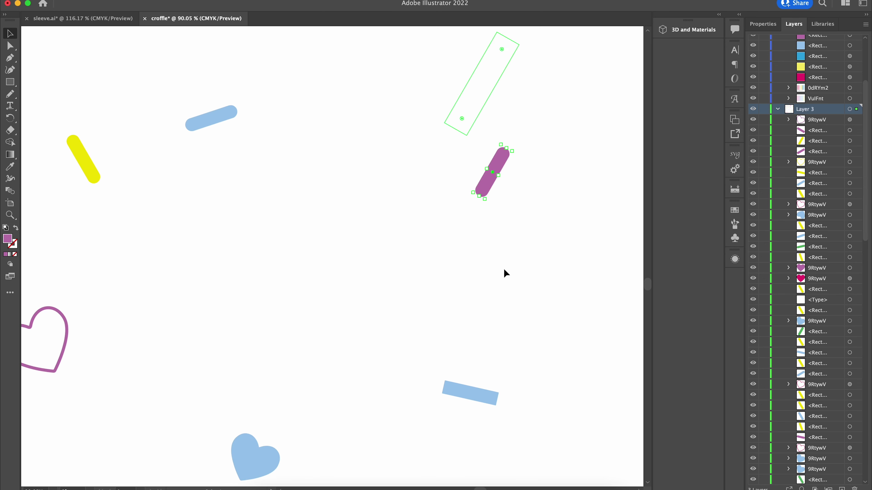
Step: Round the light-blue bar at lower right fully into a pill, then select the yellow bar
{"action": "left_click", "coordinate": [462, 387]}
{"action": "scroll", "coordinate": [457, 385], "scroll_direction": "up", "scroll_amount": 6}
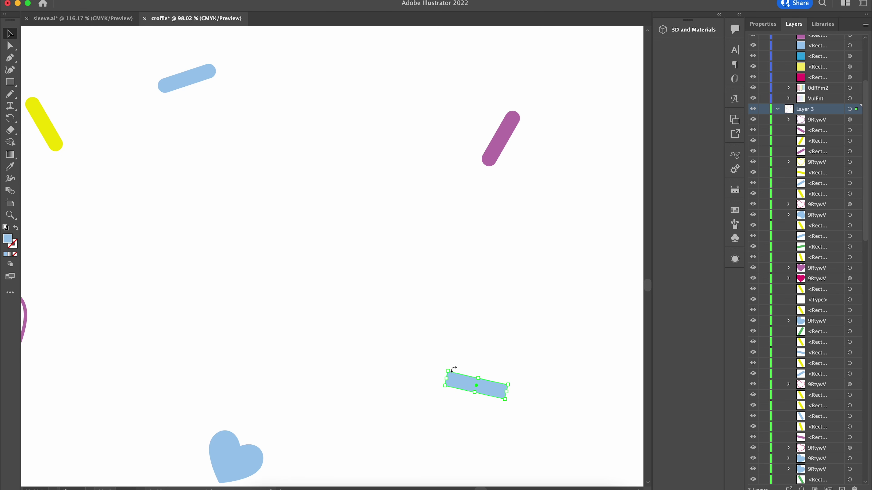
{"action": "left_click_drag", "start_coordinate": [438, 380], "coordinate": [456, 292]}
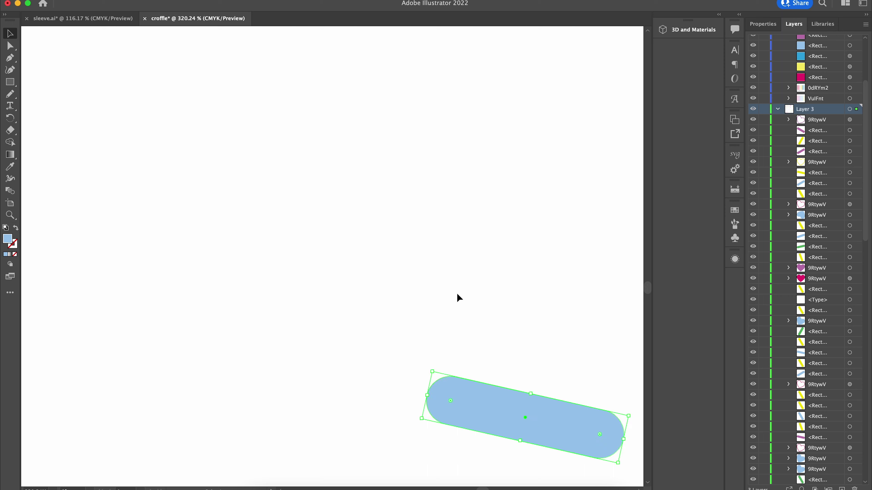
{"action": "left_click", "coordinate": [457, 293]}
{"action": "scroll", "coordinate": [457, 292], "scroll_direction": "down", "scroll_amount": 8}
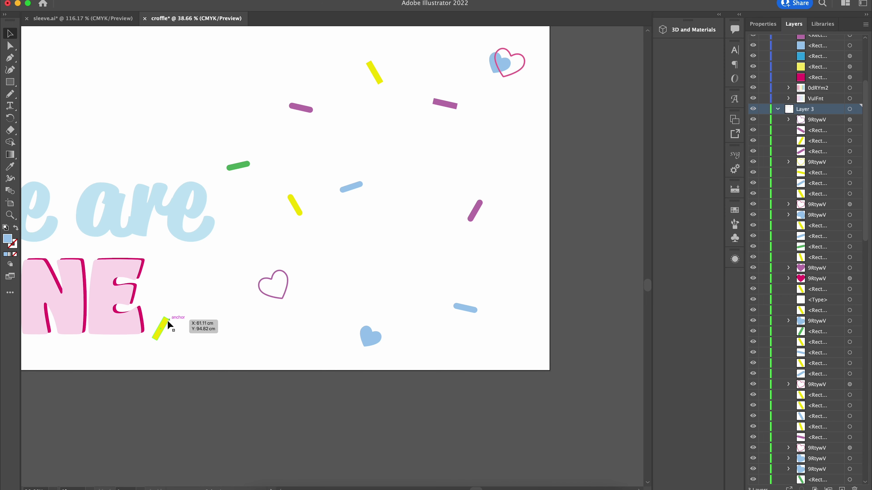
{"action": "left_click", "coordinate": [163, 323]}
{"action": "scroll", "coordinate": [164, 323], "scroll_direction": "up", "scroll_amount": 6}
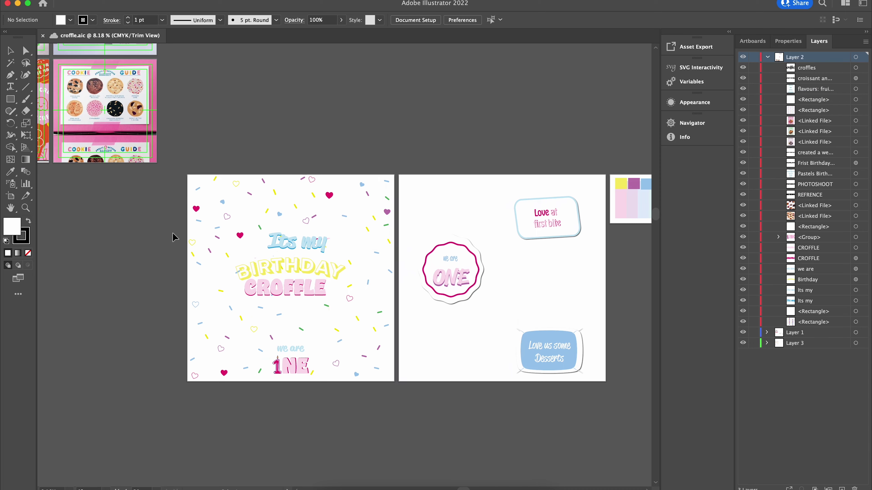
{"action": "scroll", "coordinate": [172, 237], "scroll_direction": "up", "scroll_amount": 3}
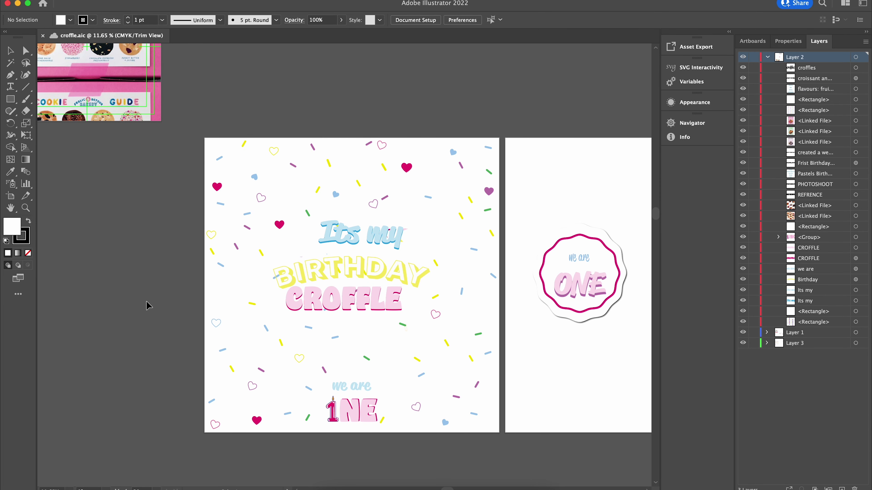
Step: Pan right across the canvas to the birthday croffle card and Croffle guide artboard, zooming in
{"action": "scroll", "coordinate": [146, 305], "scroll_direction": "down", "scroll_amount": 5}
{"action": "scroll", "coordinate": [146, 305], "scroll_direction": "up", "scroll_amount": 3}
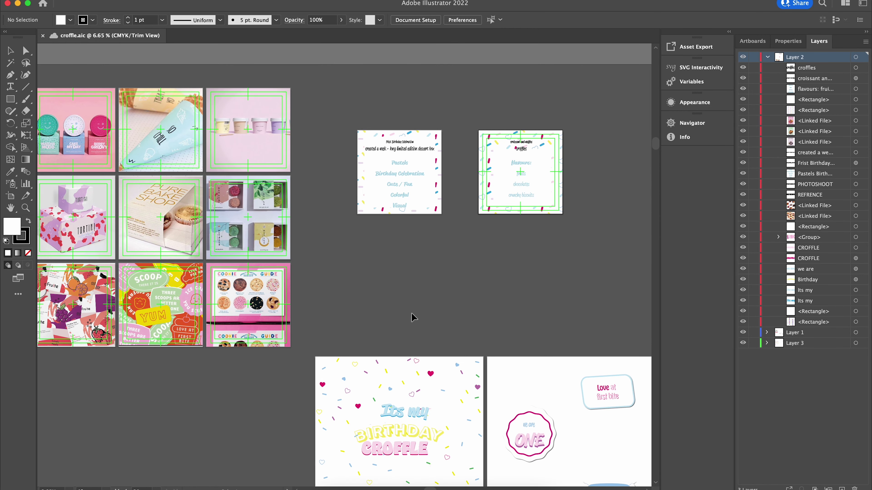
{"action": "scroll", "coordinate": [435, 269], "scroll_direction": "right", "scroll_amount": 2}
{"action": "scroll", "coordinate": [435, 270], "scroll_direction": "down", "scroll_amount": 1}
{"action": "scroll", "coordinate": [435, 269], "scroll_direction": "down", "scroll_amount": 7}
{"action": "scroll", "coordinate": [436, 269], "scroll_direction": "right", "scroll_amount": 6}
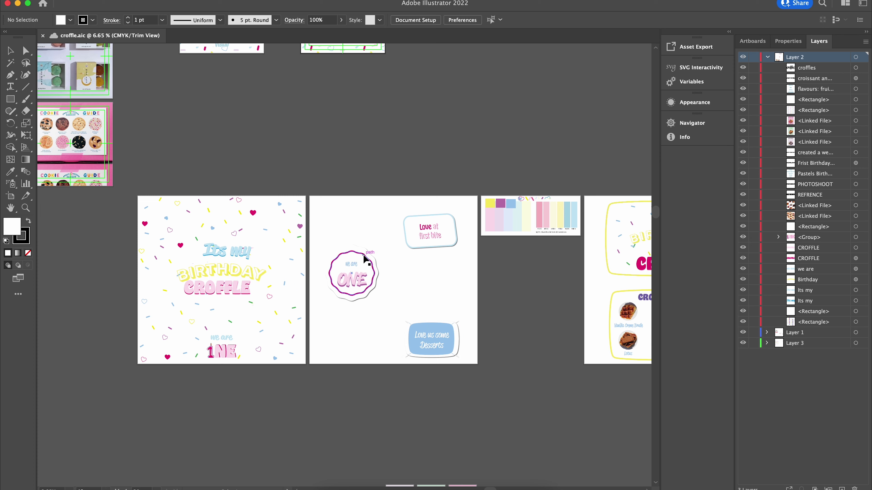
{"action": "scroll", "coordinate": [500, 301], "scroll_direction": "up", "scroll_amount": 3}
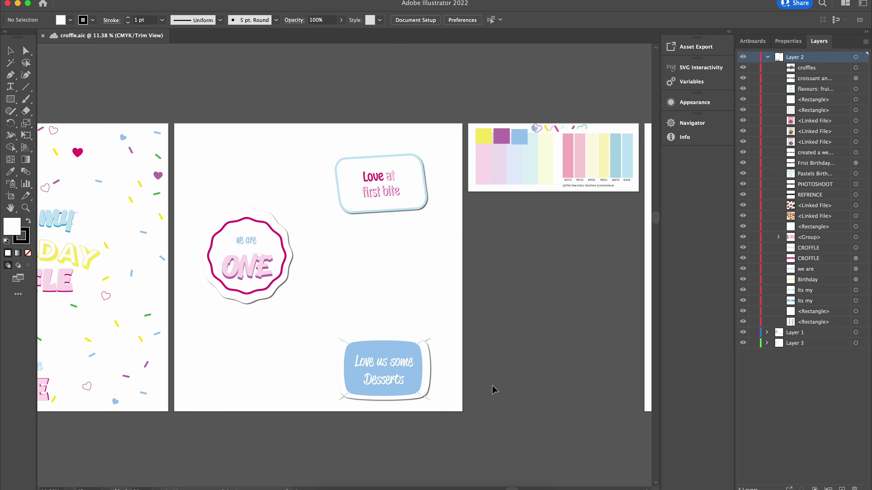
{"action": "scroll", "coordinate": [517, 400], "scroll_direction": "down", "scroll_amount": 2}
{"action": "scroll", "coordinate": [518, 400], "scroll_direction": "right", "scroll_amount": 8}
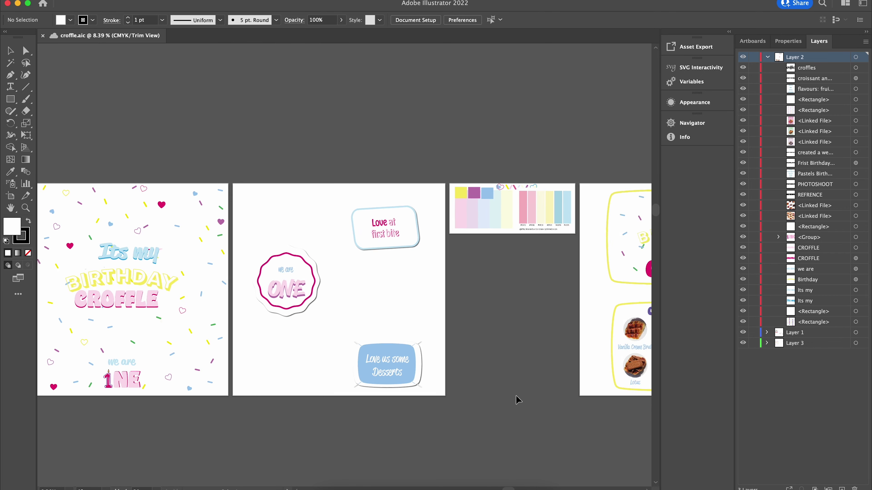
{"action": "scroll", "coordinate": [517, 401], "scroll_direction": "right", "scroll_amount": 3}
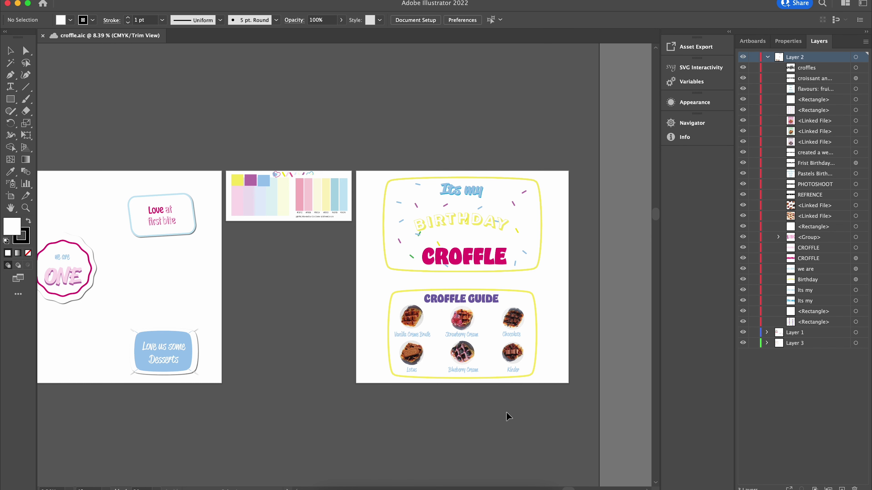
{"action": "scroll", "coordinate": [506, 413], "scroll_direction": "up", "scroll_amount": 3}
{"action": "scroll", "coordinate": [503, 407], "scroll_direction": "up", "scroll_amount": 4}
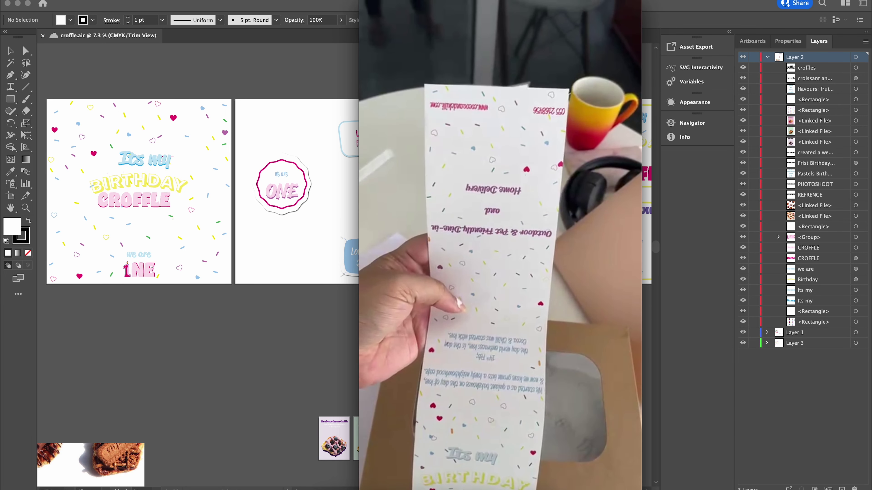
Step: Rewind the sleeve clip, then play and replay the printed card footage before closing it
{"action": "left_click_drag", "start_coordinate": [585, 410], "coordinate": [467, 411]}
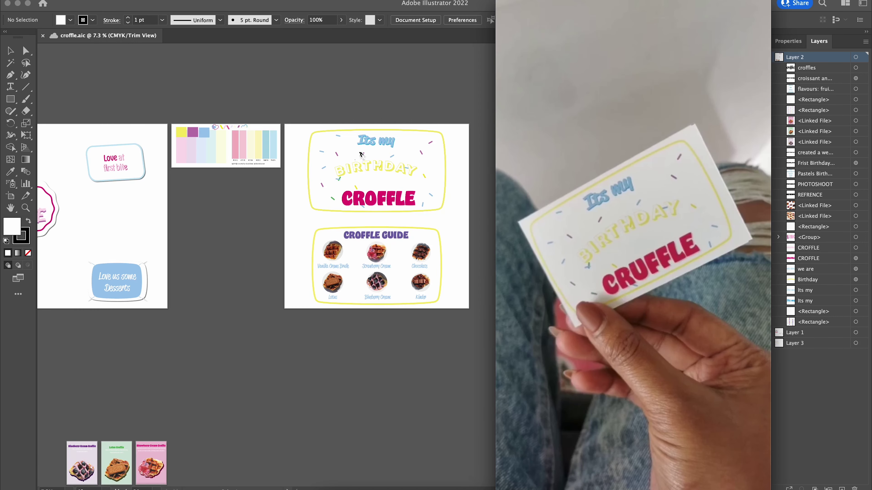
{"action": "mouse_move", "coordinate": [627, 423]}
{"action": "left_click", "coordinate": [633, 392]}
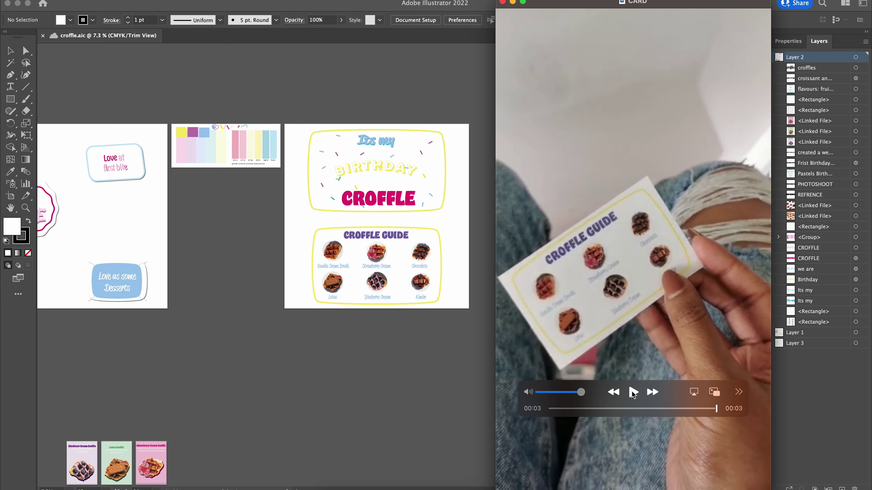
{"action": "left_click", "coordinate": [633, 393]}
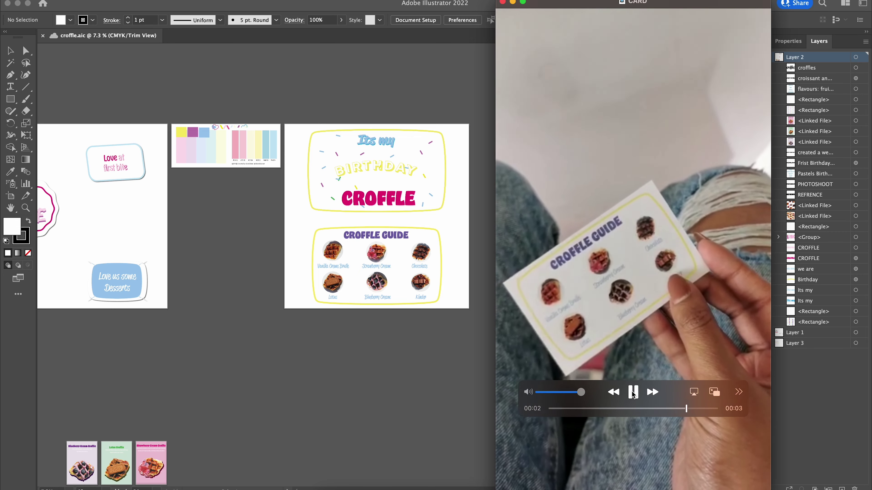
{"action": "left_click", "coordinate": [633, 392]}
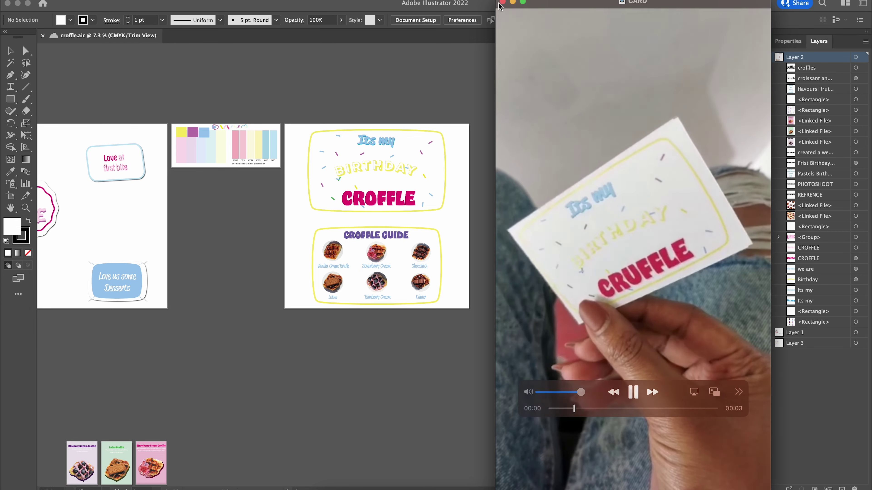
Step: Return to croffle.aic and navigate down to the Blueberry Cream, Lotus and Strawberry Cream cards
{"action": "key", "text": "super+w"}
{"action": "scroll", "coordinate": [598, 238], "scroll_direction": "up", "scroll_amount": 5}
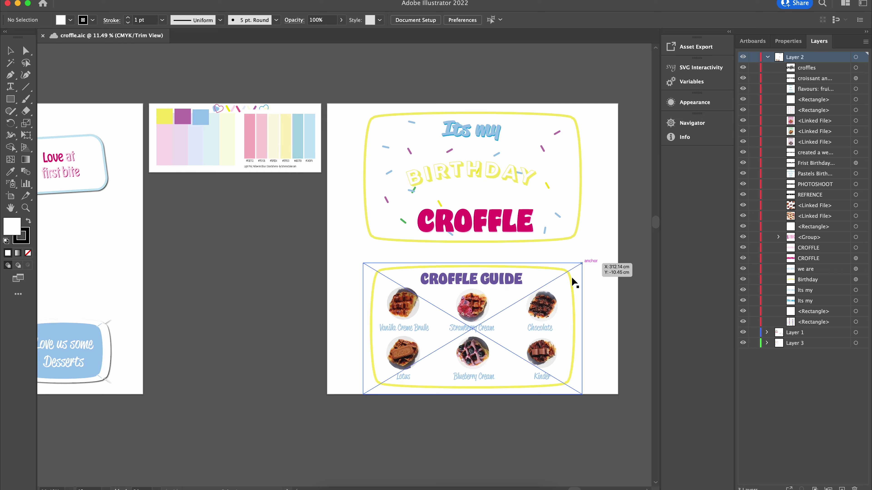
{"action": "scroll", "coordinate": [301, 315], "scroll_direction": "down", "scroll_amount": 5}
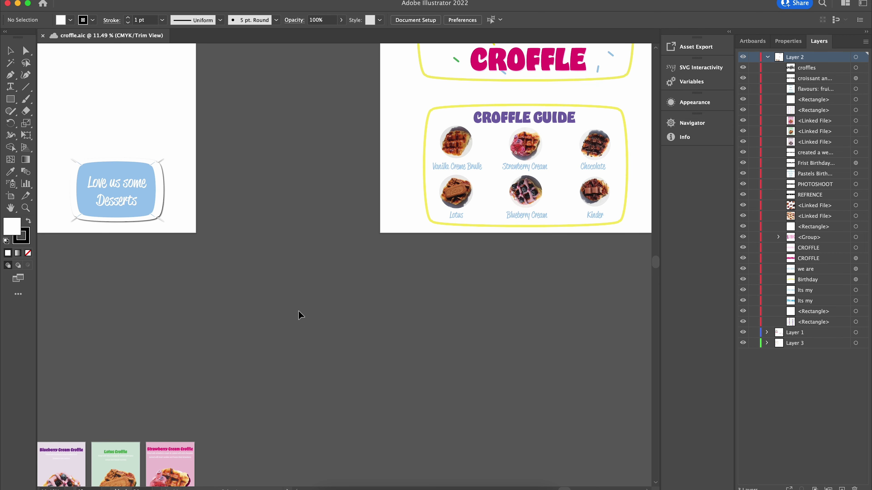
{"action": "scroll", "coordinate": [298, 310], "scroll_direction": "down", "scroll_amount": 5}
{"action": "scroll", "coordinate": [298, 310], "scroll_direction": "up", "scroll_amount": 3}
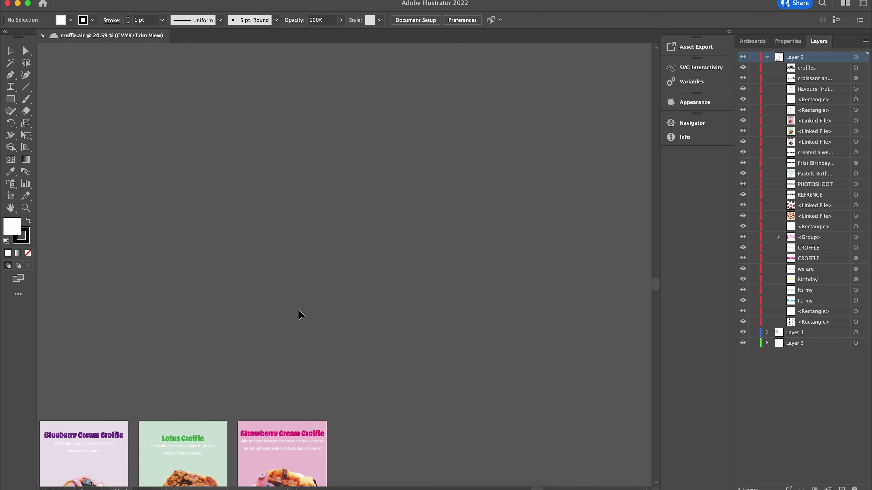
{"action": "scroll", "coordinate": [298, 310], "scroll_direction": "down", "scroll_amount": 3}
{"action": "scroll", "coordinate": [301, 304], "scroll_direction": "up", "scroll_amount": 4}
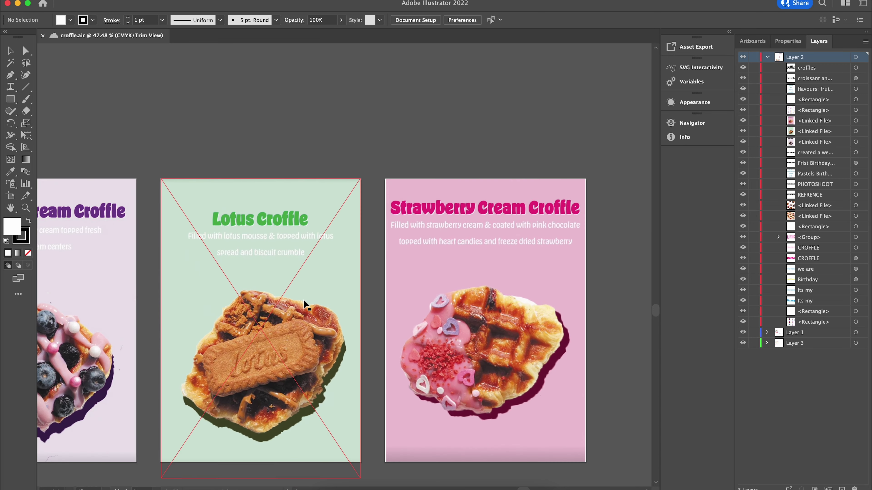
{"action": "scroll", "coordinate": [303, 299], "scroll_direction": "down", "scroll_amount": 2}
{"action": "scroll", "coordinate": [303, 299], "scroll_direction": "down", "scroll_amount": 1}
{"action": "scroll", "coordinate": [362, 163], "scroll_direction": "left", "scroll_amount": 3}
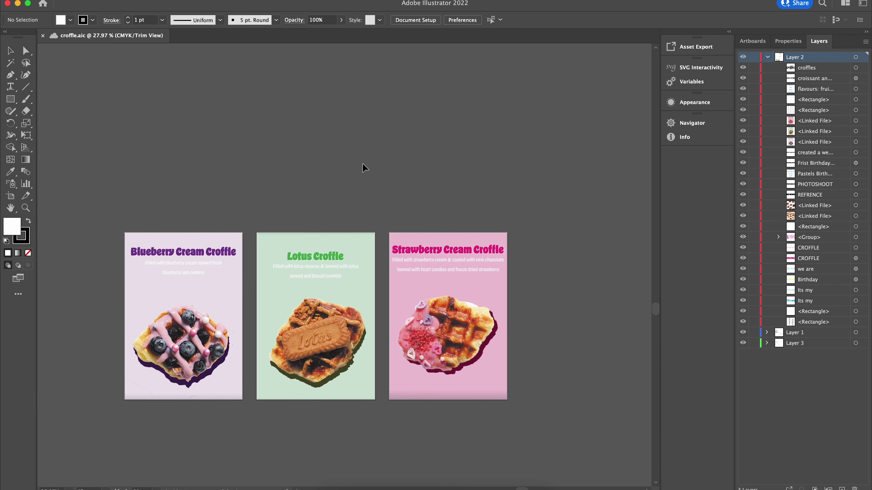
{"action": "scroll", "coordinate": [190, 233], "scroll_direction": "up", "scroll_amount": 4}
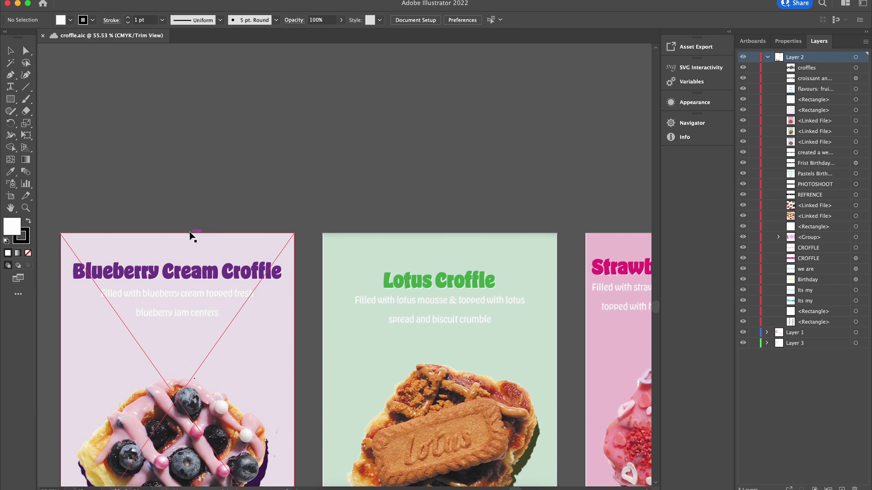
{"action": "scroll", "coordinate": [190, 237], "scroll_direction": "down", "scroll_amount": 3}
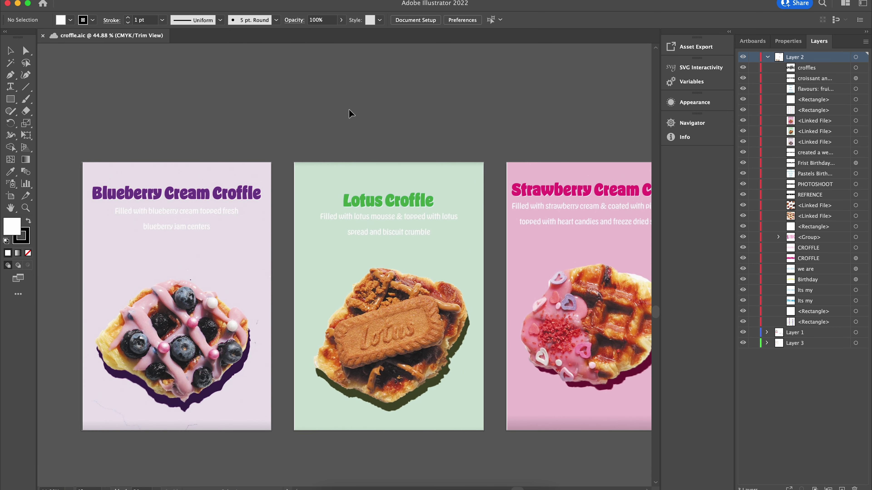
{"action": "scroll", "coordinate": [396, 123], "scroll_direction": "right", "scroll_amount": 5}
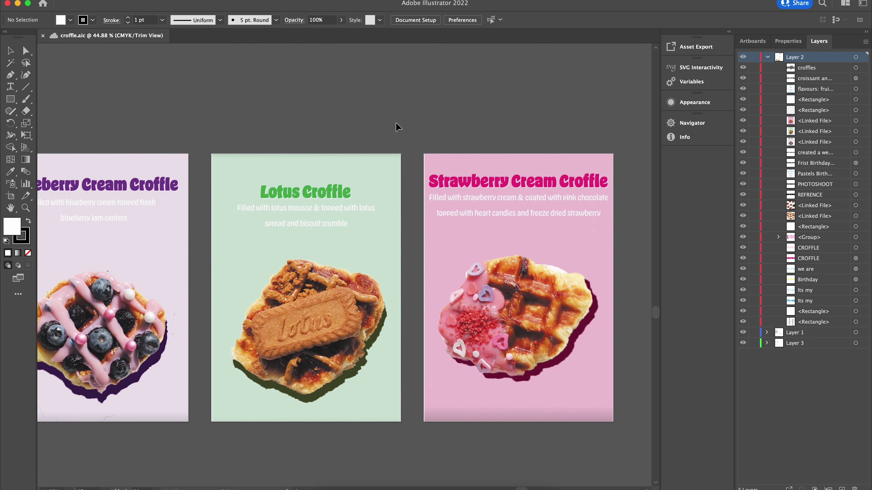
{"action": "scroll", "coordinate": [396, 123], "scroll_direction": "left", "scroll_amount": 3}
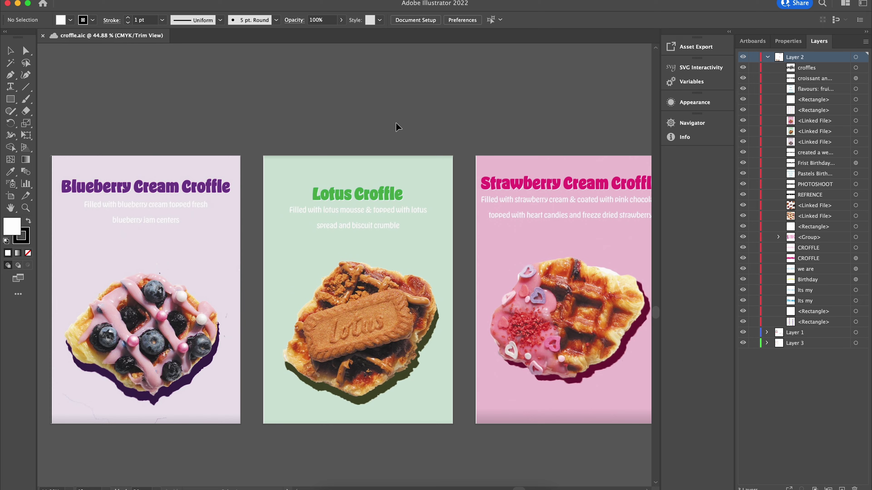
{"action": "scroll", "coordinate": [396, 127], "scroll_direction": "down", "scroll_amount": 5}
Step: Pan left to the REFRENCE and PHOTOSHOOT artboards and zoom out slightly
{"action": "scroll", "coordinate": [396, 123], "scroll_direction": "left", "scroll_amount": 15}
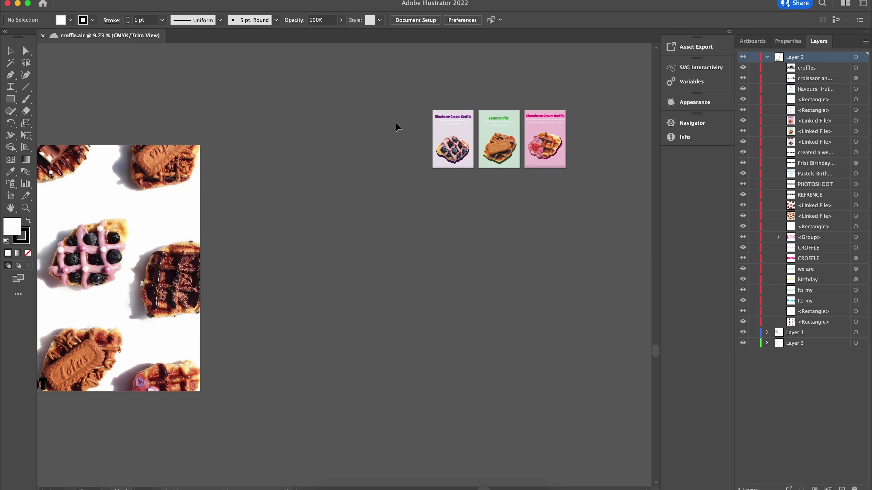
{"action": "scroll", "coordinate": [395, 123], "scroll_direction": "left", "scroll_amount": 2}
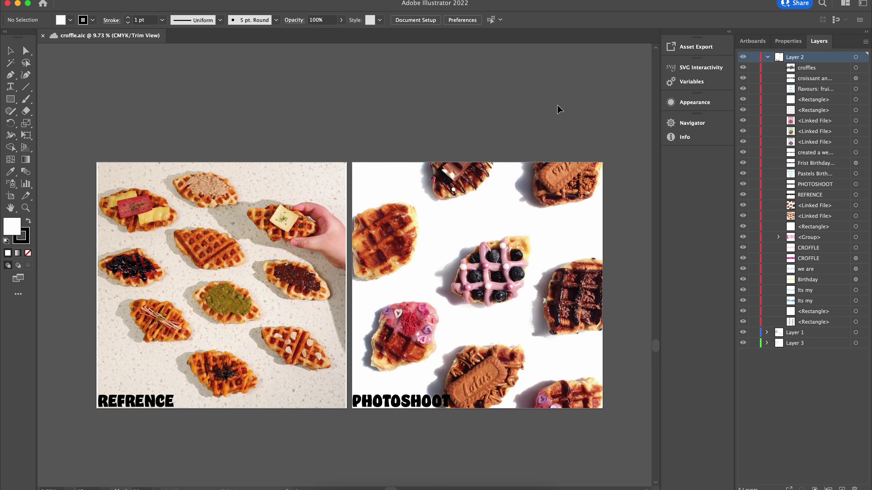
{"action": "scroll", "coordinate": [558, 117], "scroll_direction": "right", "scroll_amount": 2}
{"action": "scroll", "coordinate": [558, 117], "scroll_direction": "down", "scroll_amount": 3}
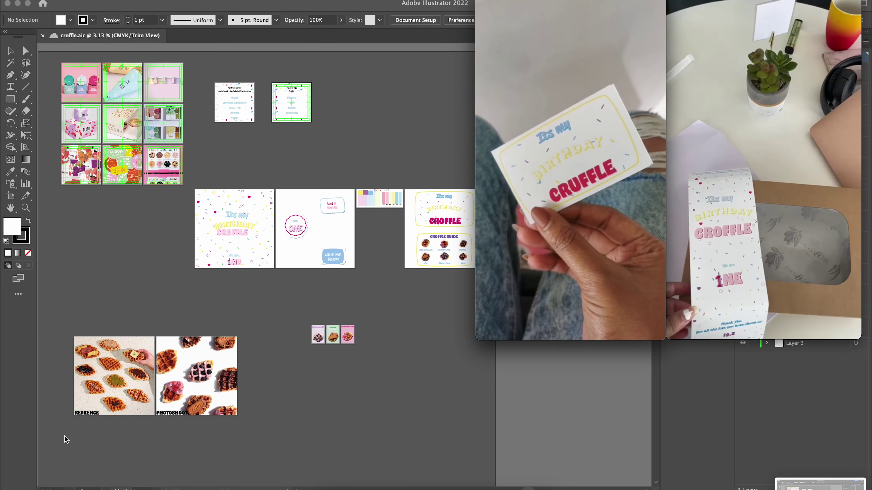
Step: Start the printed sleeve clip and the printed card clip playing side by side
{"action": "mouse_move", "coordinate": [674, 269]}
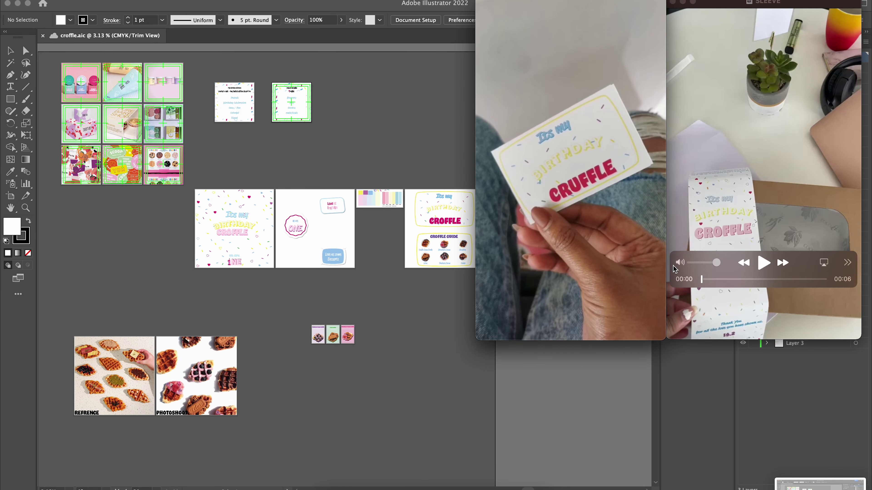
{"action": "left_click", "coordinate": [760, 264]}
{"action": "left_click", "coordinate": [570, 263]}
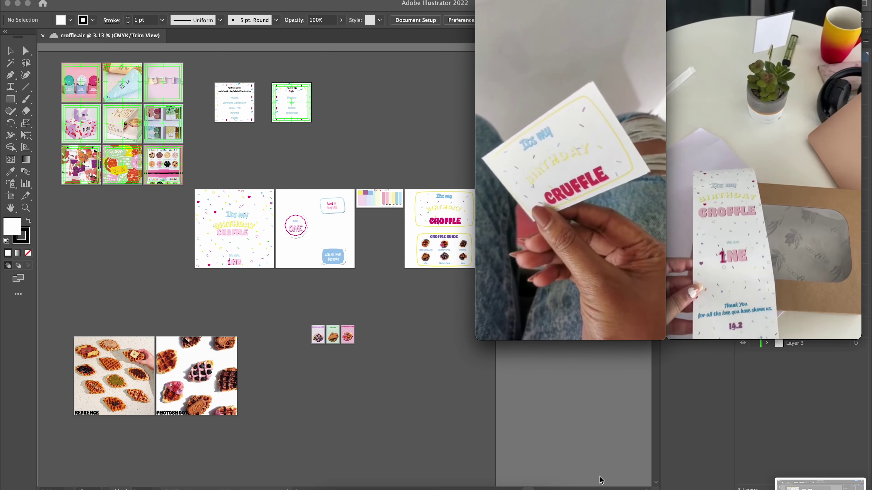